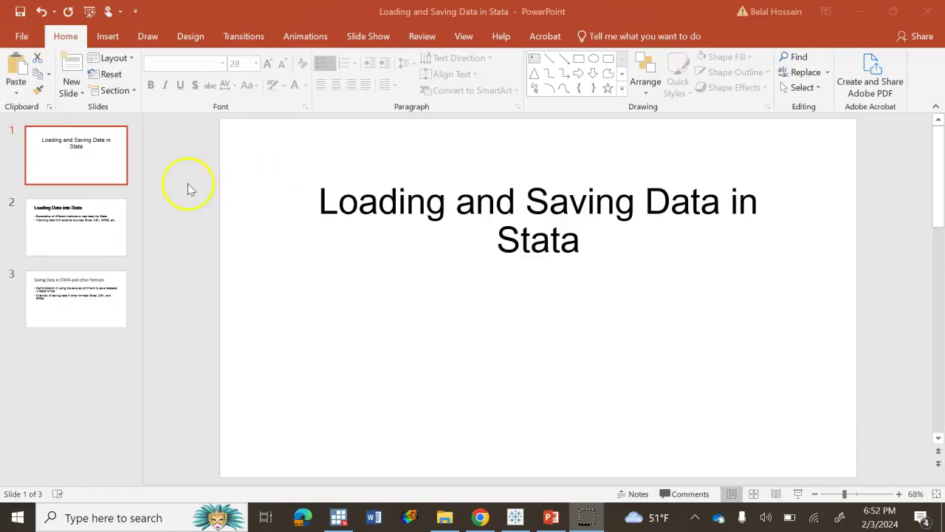
Show the 'Loading Data into Stata' slide in PowerPoint, then bring the Stata window forward
click(73, 228)
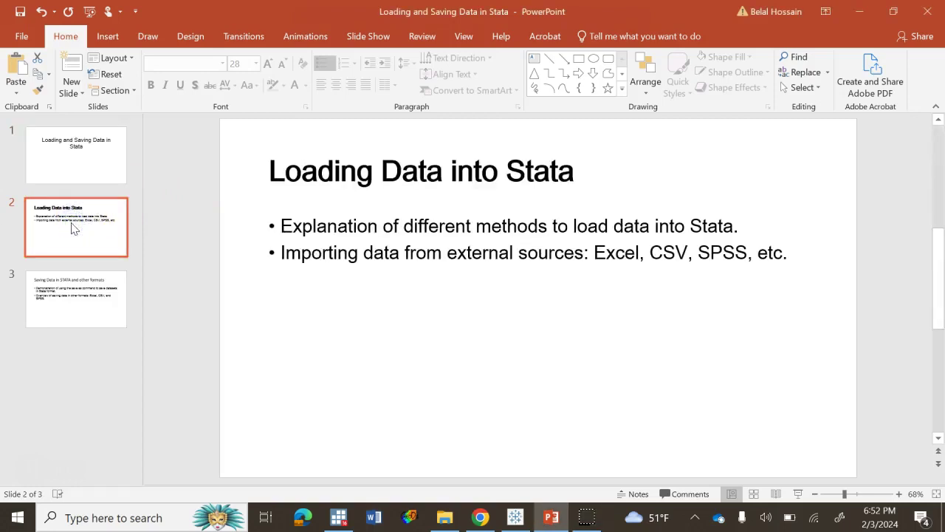
click(70, 200)
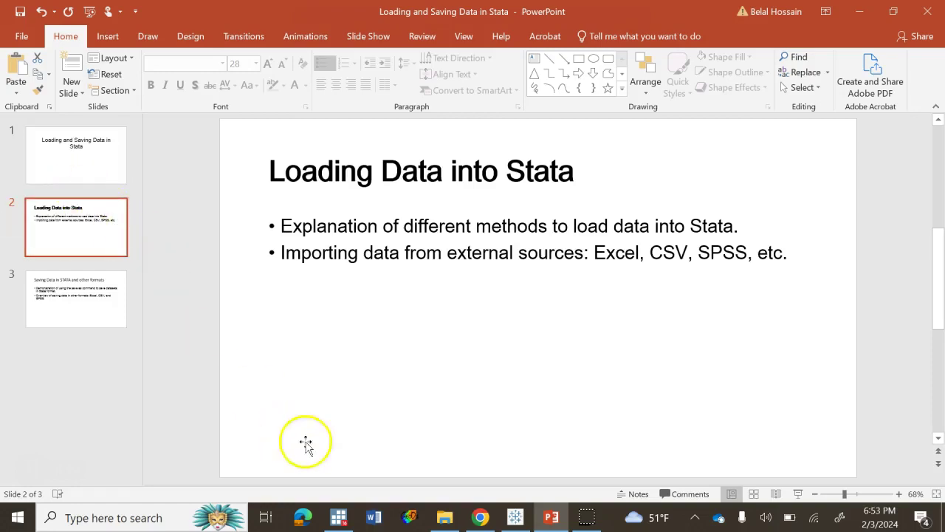
click(338, 517)
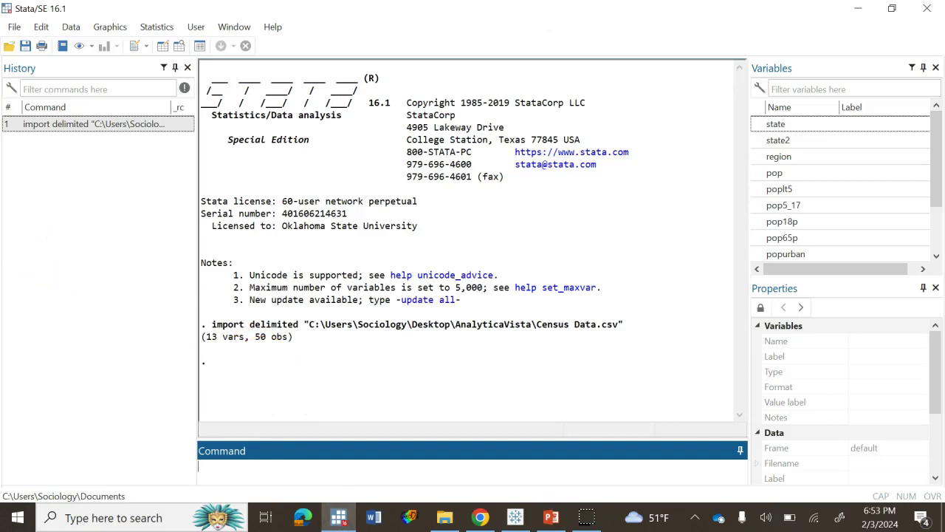
Try loading census.dta from Stata's installed example datasets, then close the Viewer
click(14, 28)
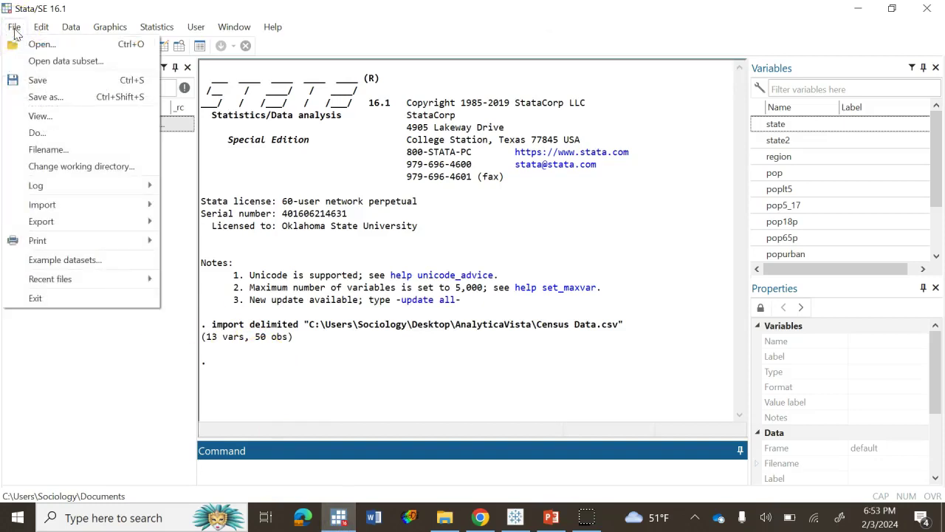
click(21, 30)
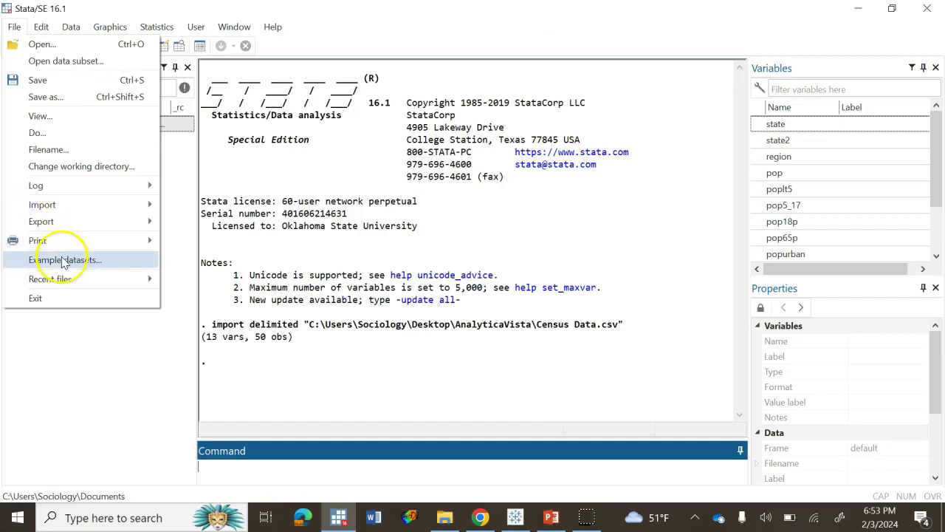
click(27, 258)
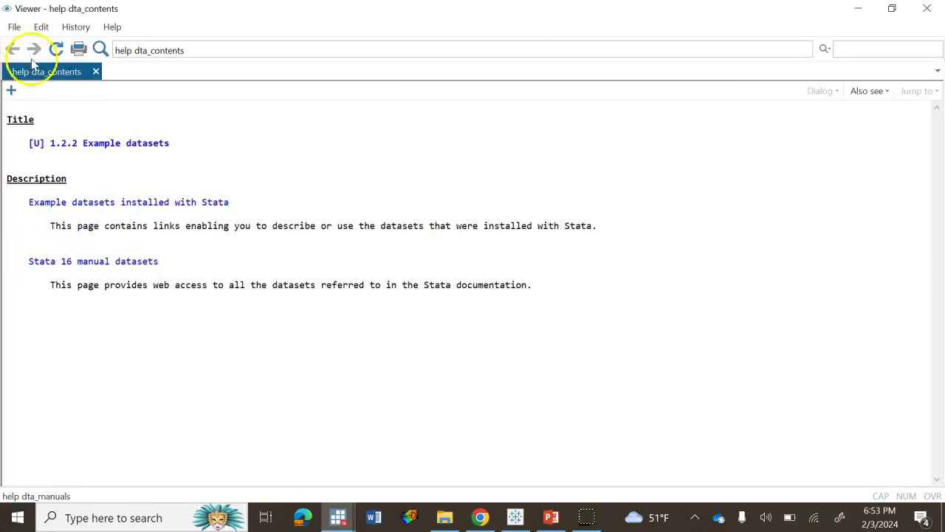
click(95, 205)
scroll(125, 274, down, 2)
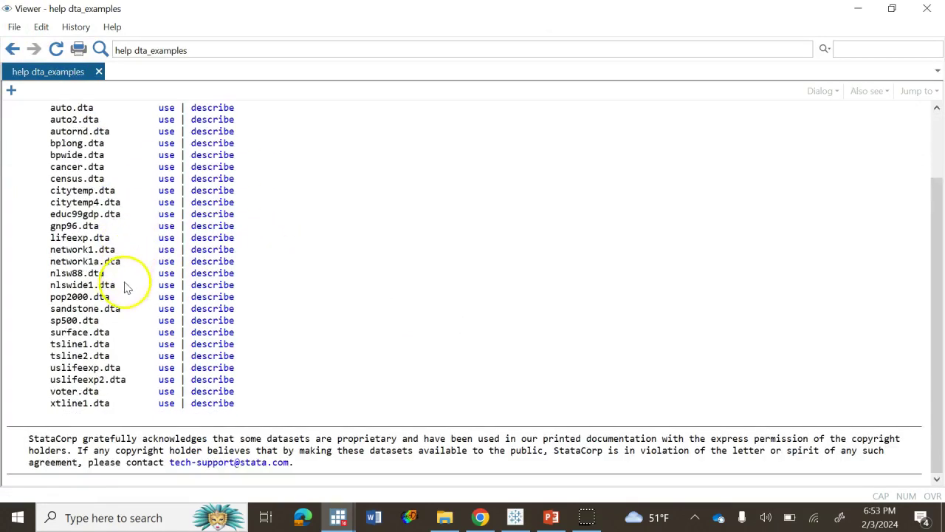
scroll(122, 296, up, 2)
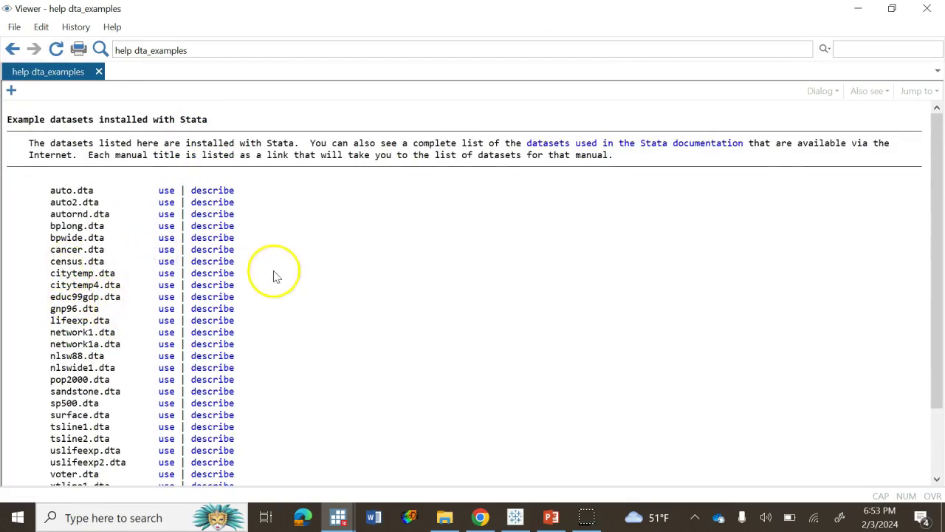
click(927, 8)
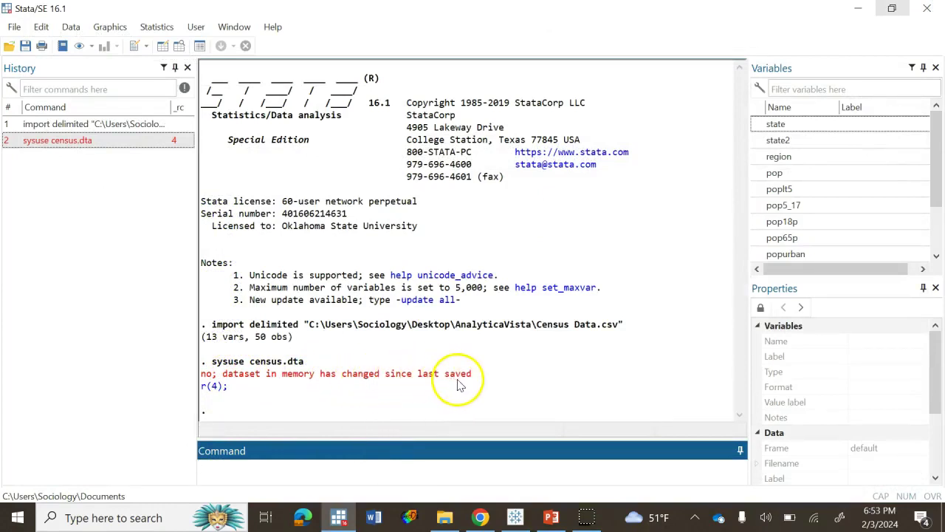
click(307, 462)
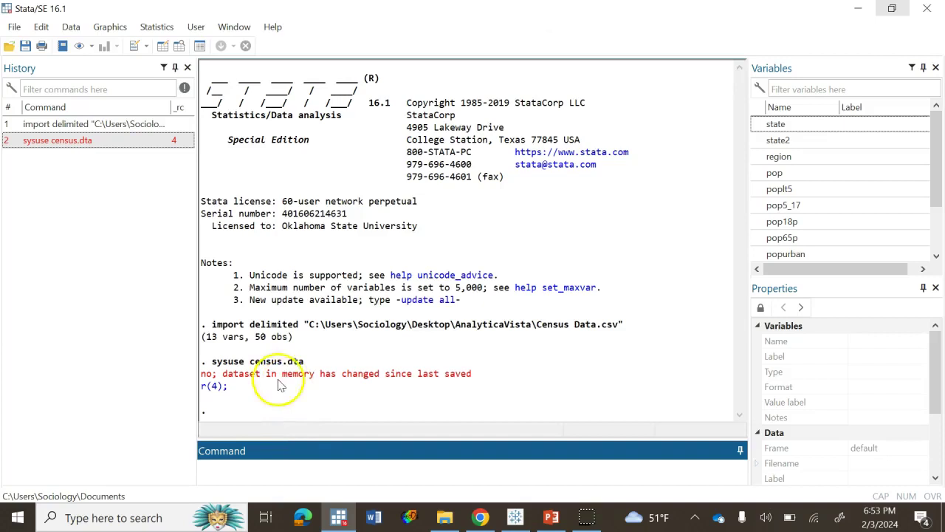
click(214, 363)
drag(215, 363, 238, 362)
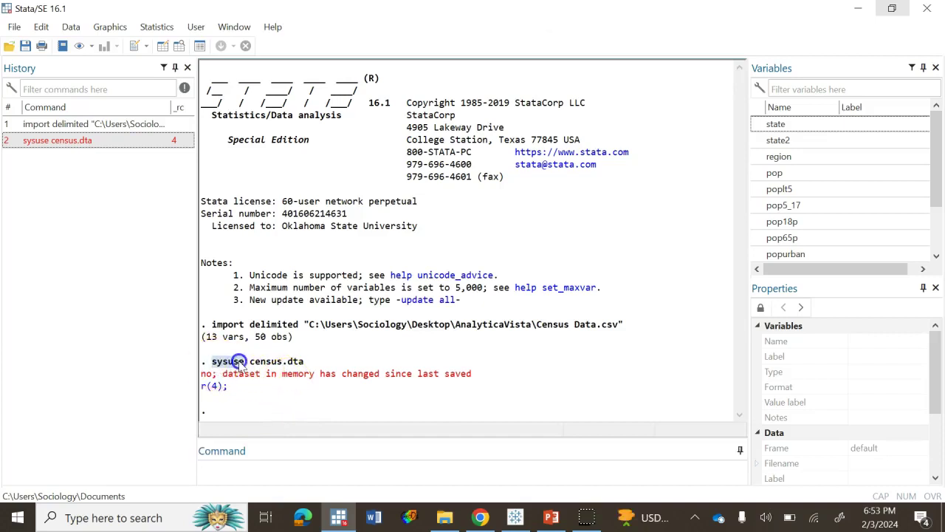
click(251, 364)
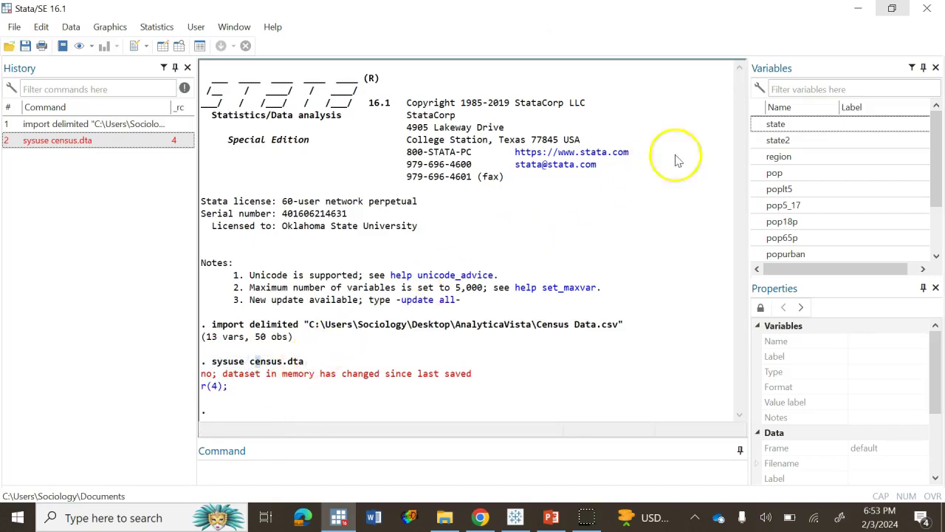
scroll(823, 180, down, 2)
scroll(828, 200, up, 1)
scroll(831, 202, up, 1)
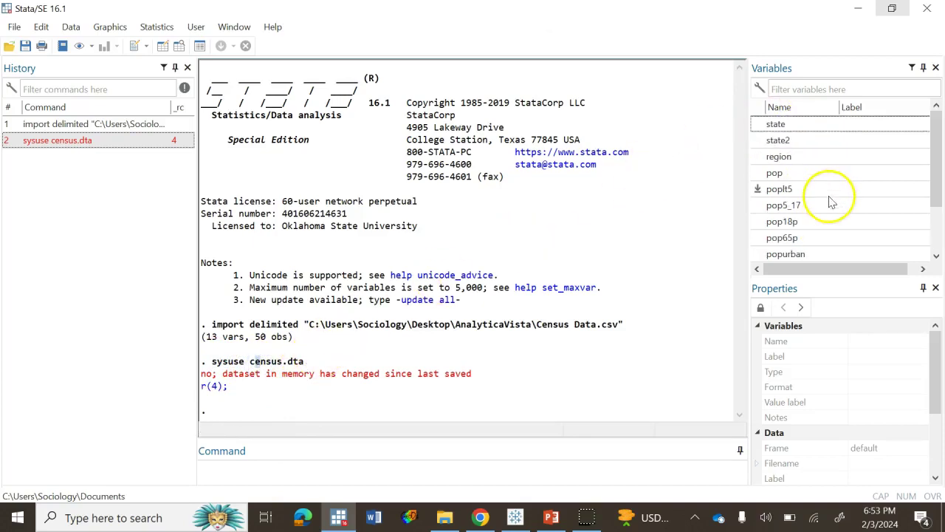
scroll(792, 225, down, 2)
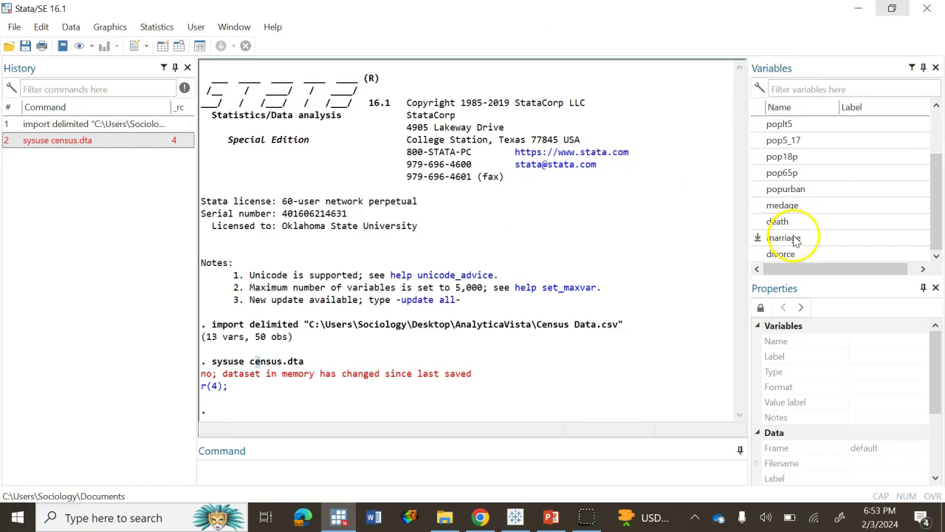
scroll(796, 240, up, 2)
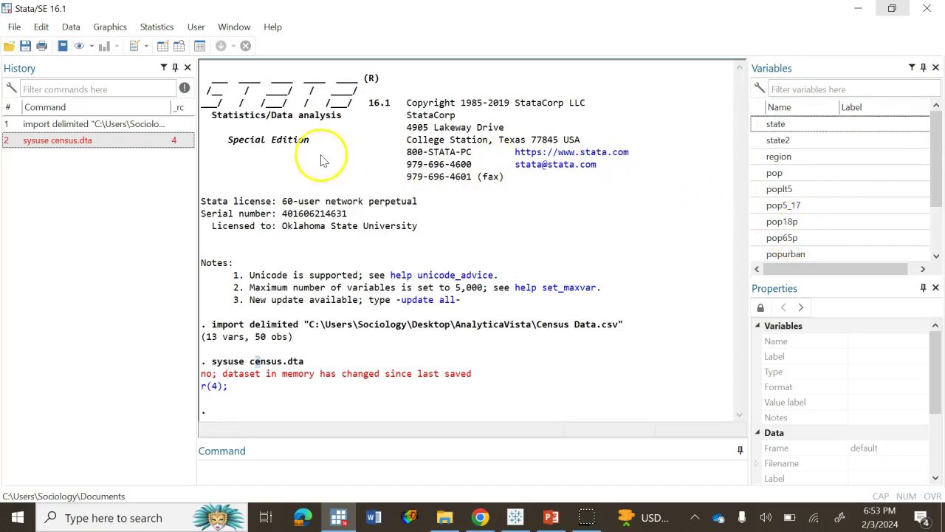
click(163, 46)
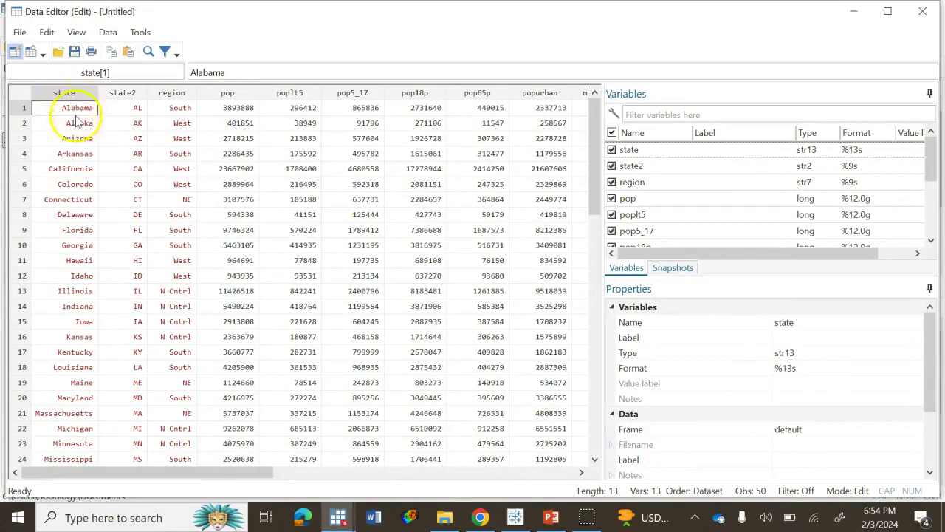
scroll(72, 170, down, 1)
scroll(72, 170, down, 11)
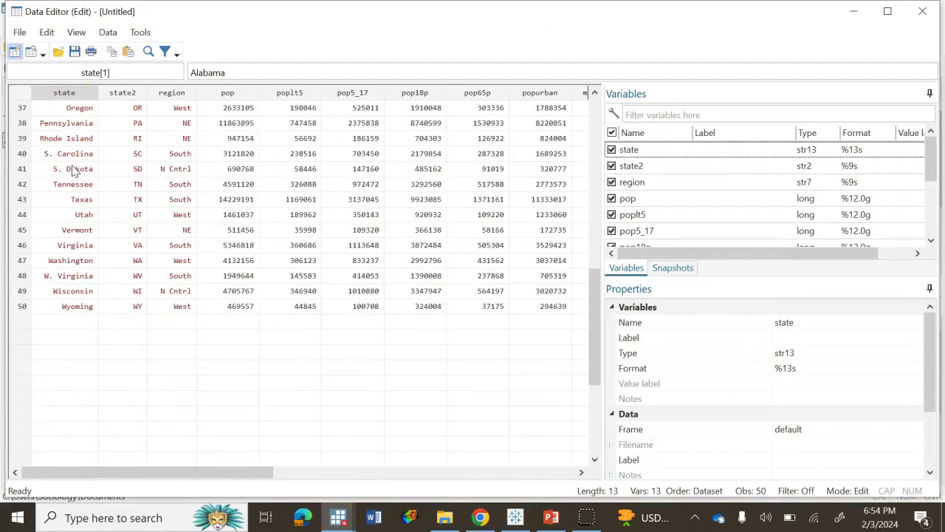
scroll(72, 170, up, 2)
scroll(72, 170, up, 10)
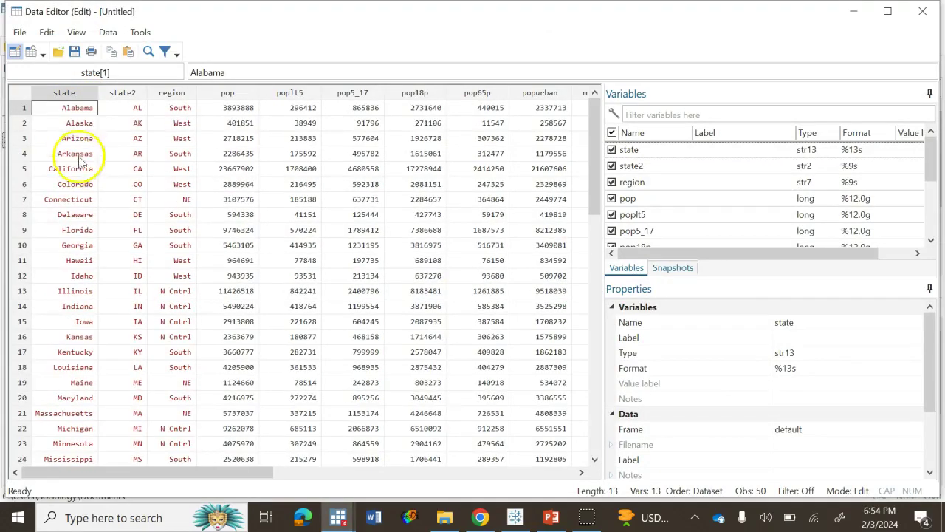
drag(221, 473, 190, 490)
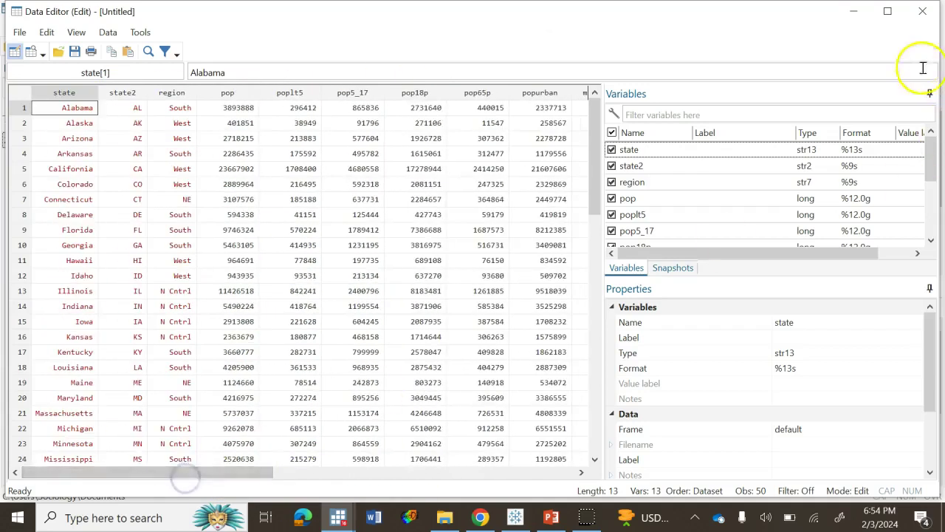
click(921, 17)
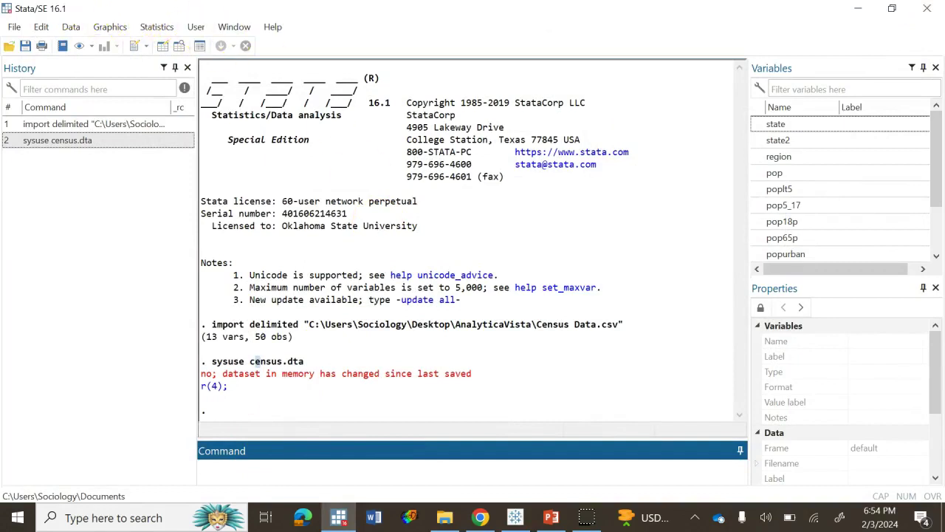
Save the current data under the name 'Census Data' in the AnalyticaVista folder
click(14, 27)
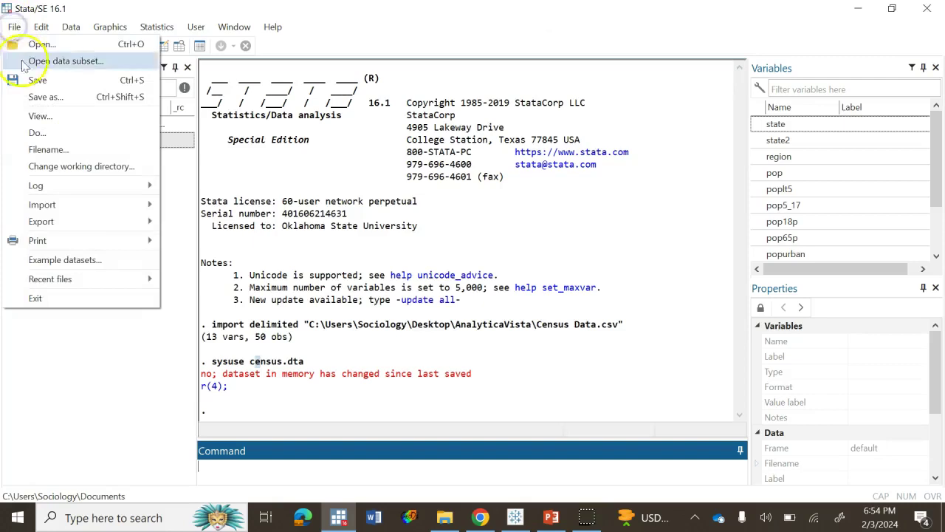
click(43, 97)
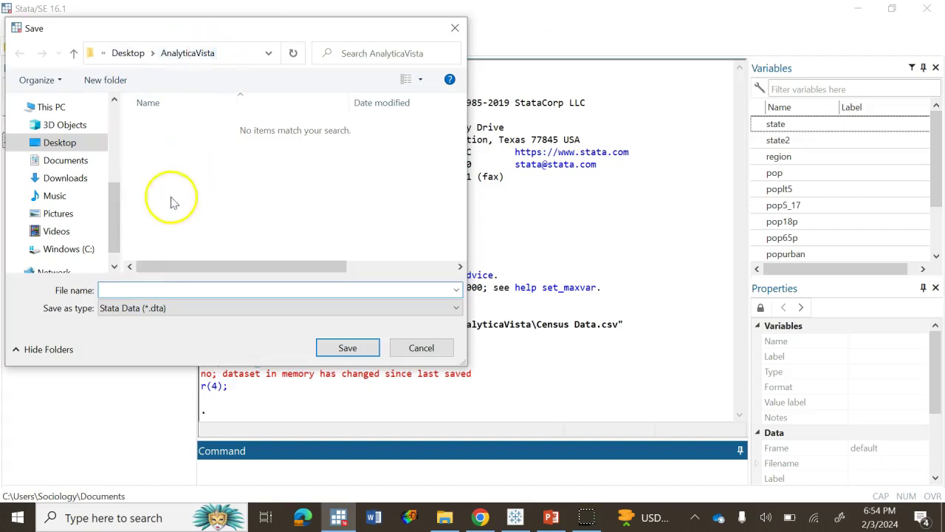
click(135, 288)
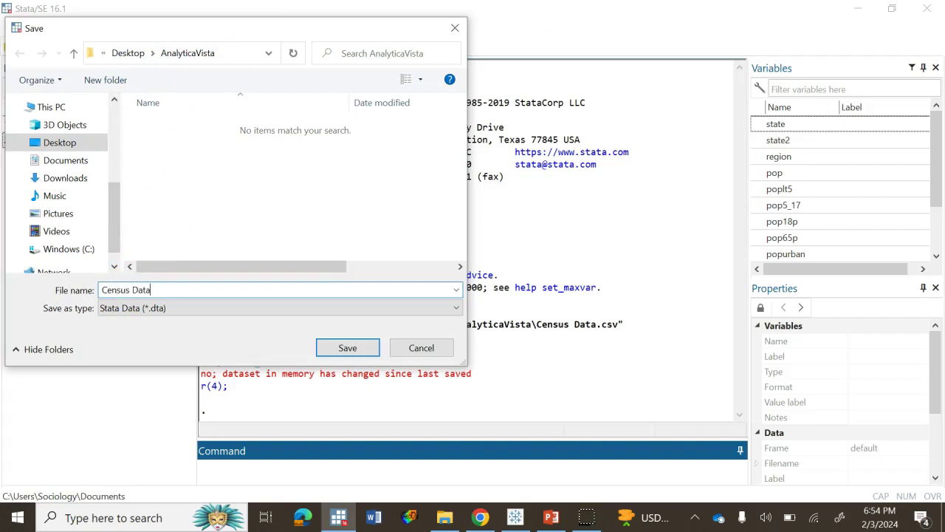
text(Census Data)
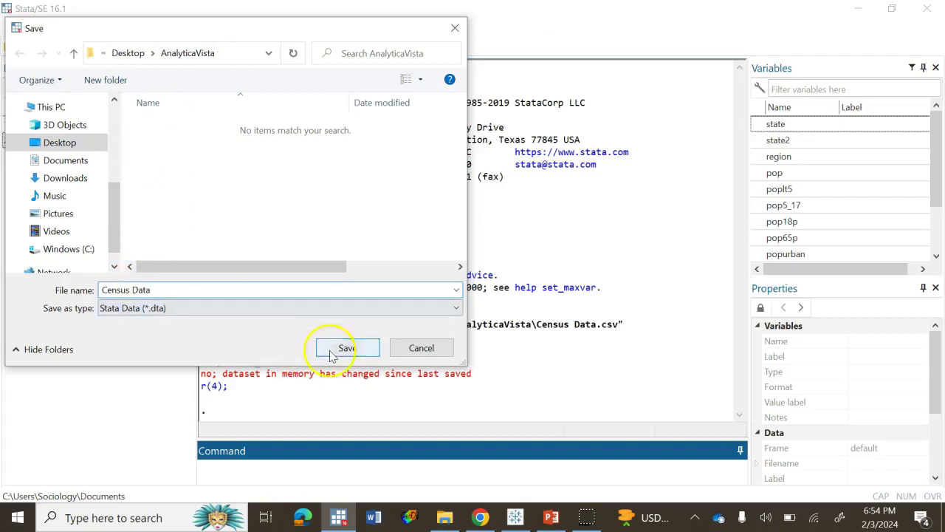
click(333, 348)
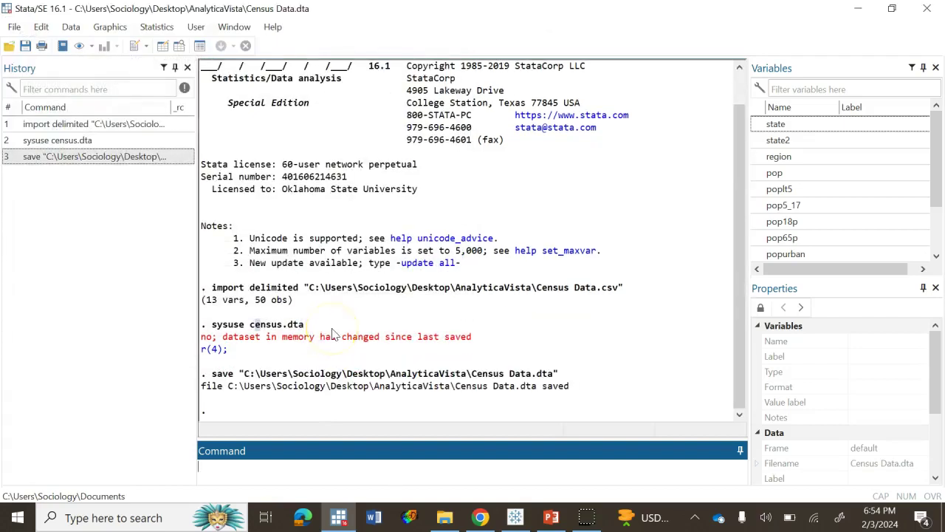
Check the Census Data file's properties in File Explorer, then return to Stata's command box
click(443, 517)
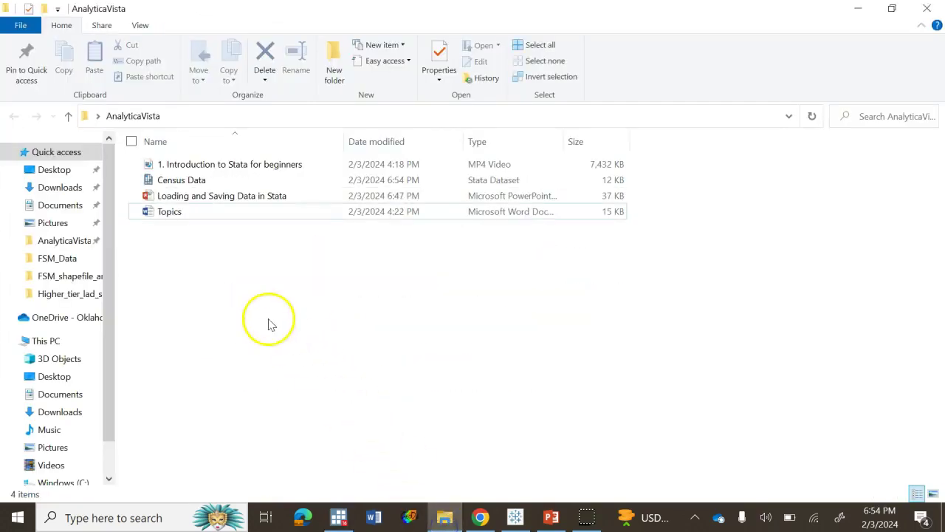
click(179, 183)
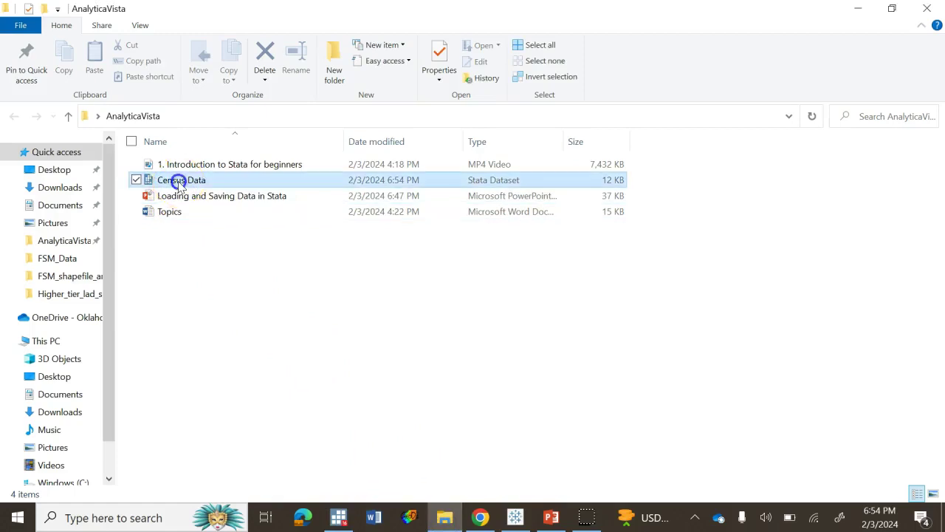
right_click(177, 183)
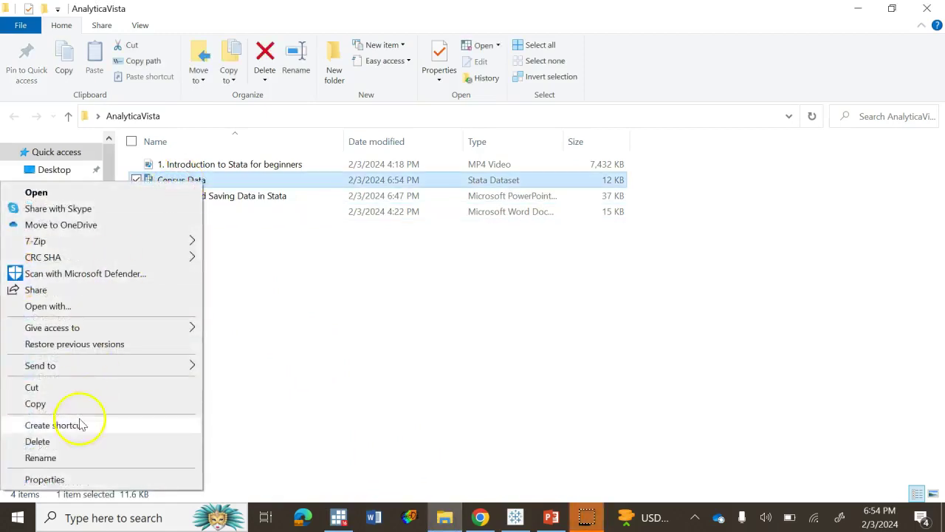
click(44, 479)
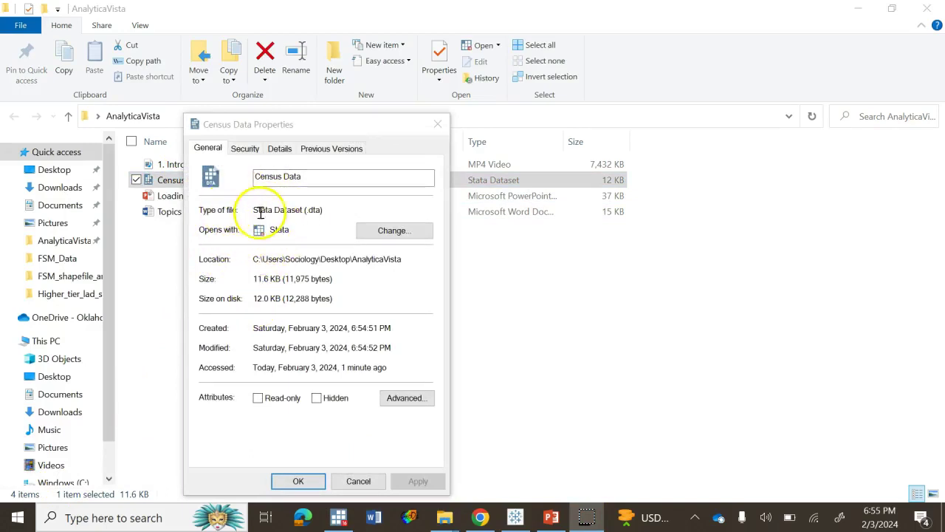
click(306, 211)
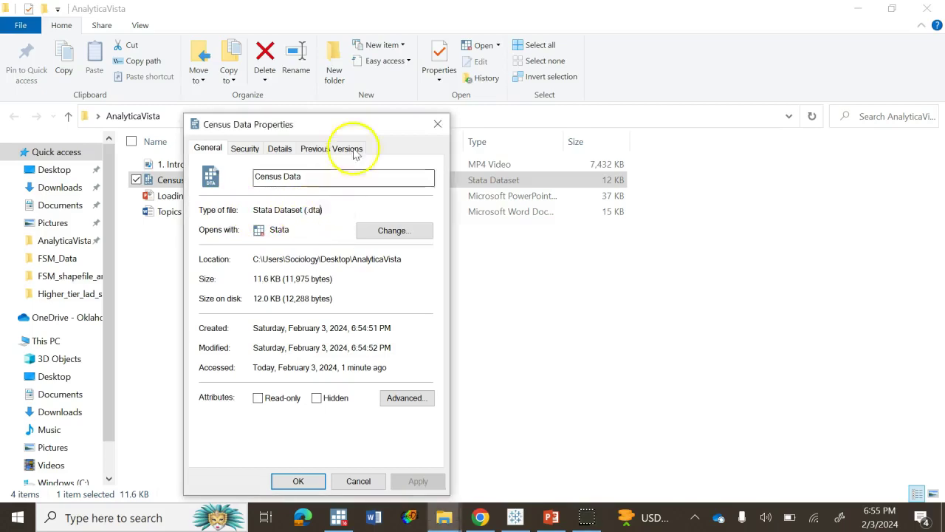
click(438, 124)
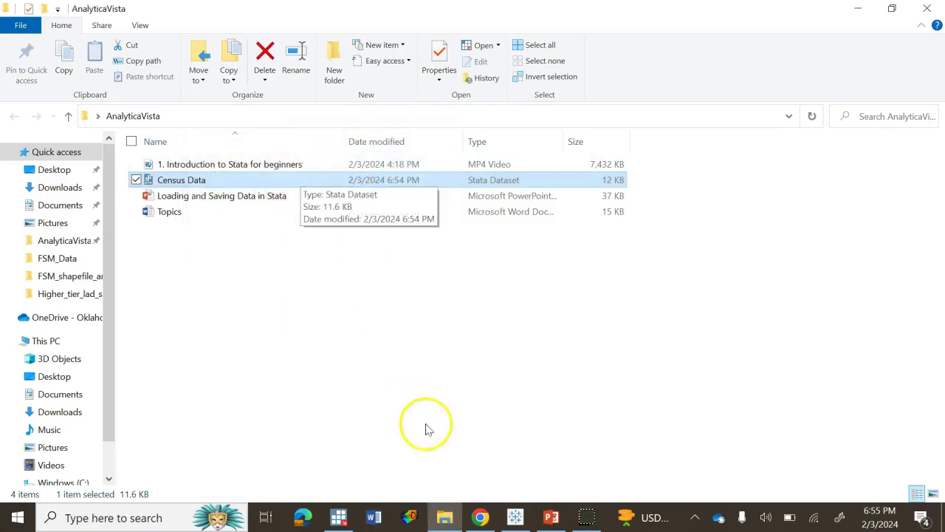
click(338, 517)
click(262, 476)
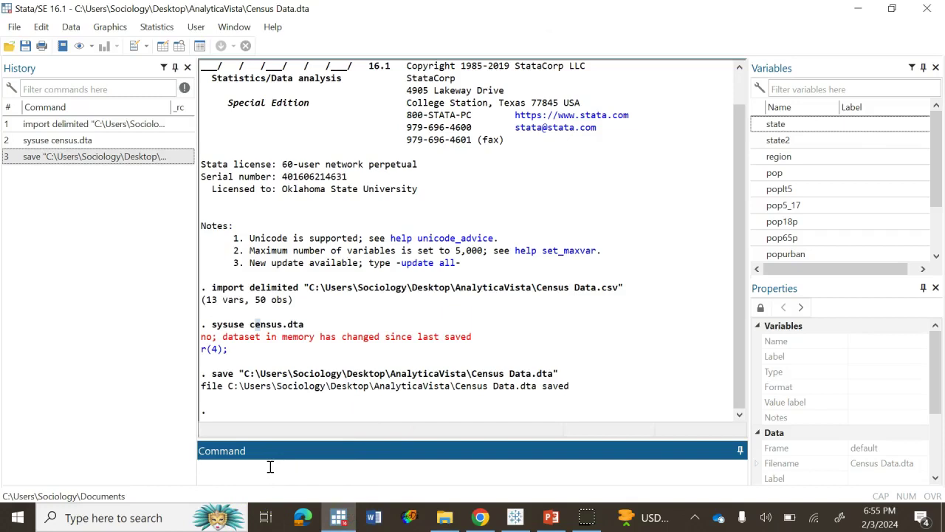
Display the File > Export submenu with Excel spreadsheet and delimited text formats
click(14, 26)
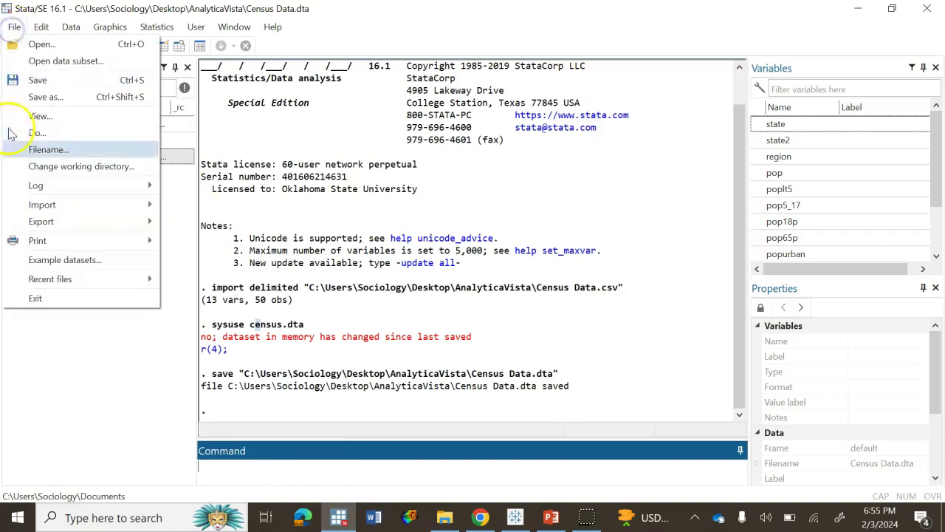
mouse_move(30, 222)
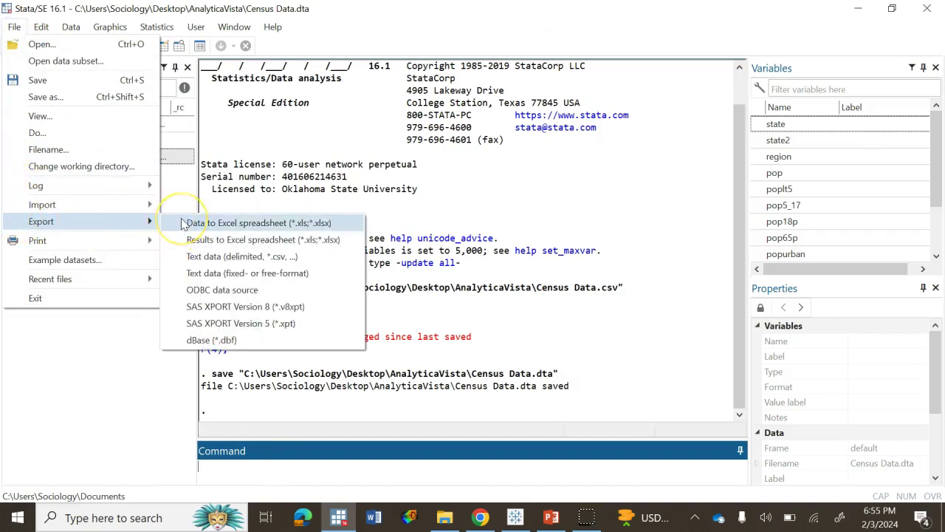
In Export to Excel, select all 13 variables from state through divorce for export
click(225, 225)
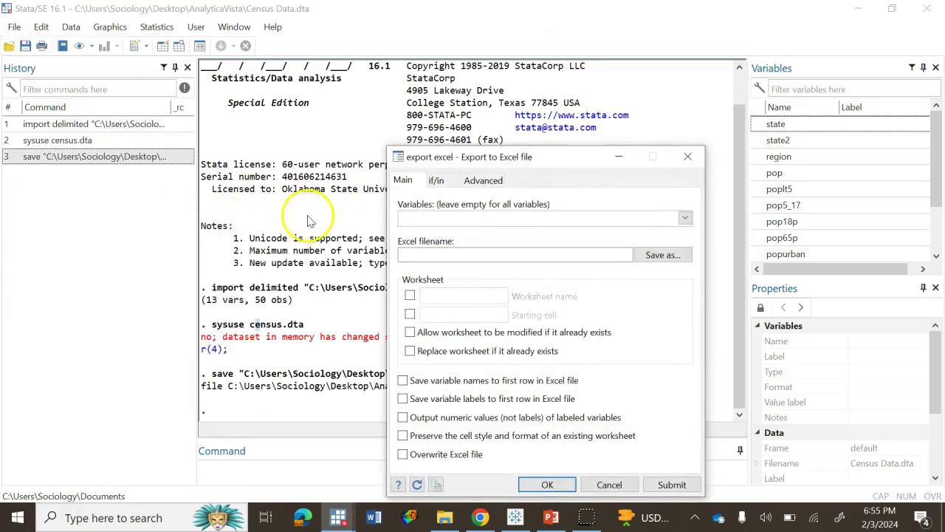
drag(453, 156, 448, 104)
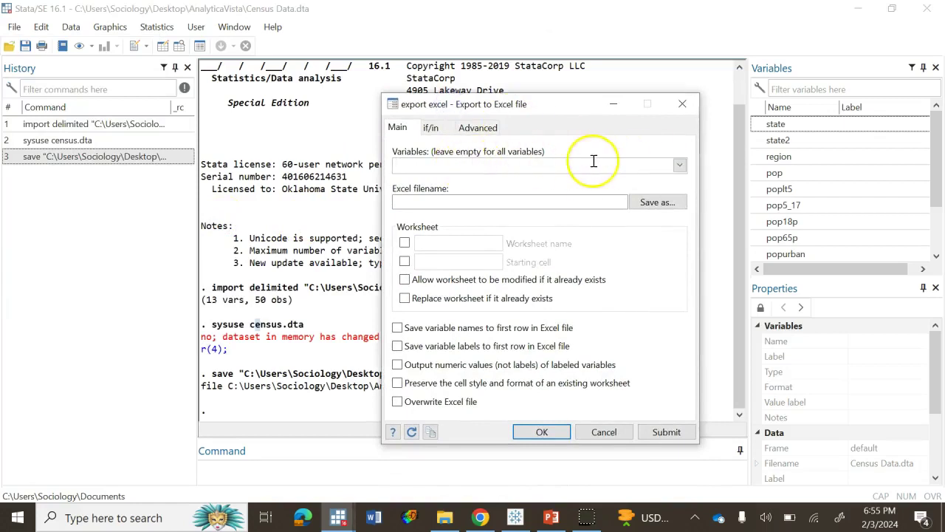
click(679, 167)
click(450, 179)
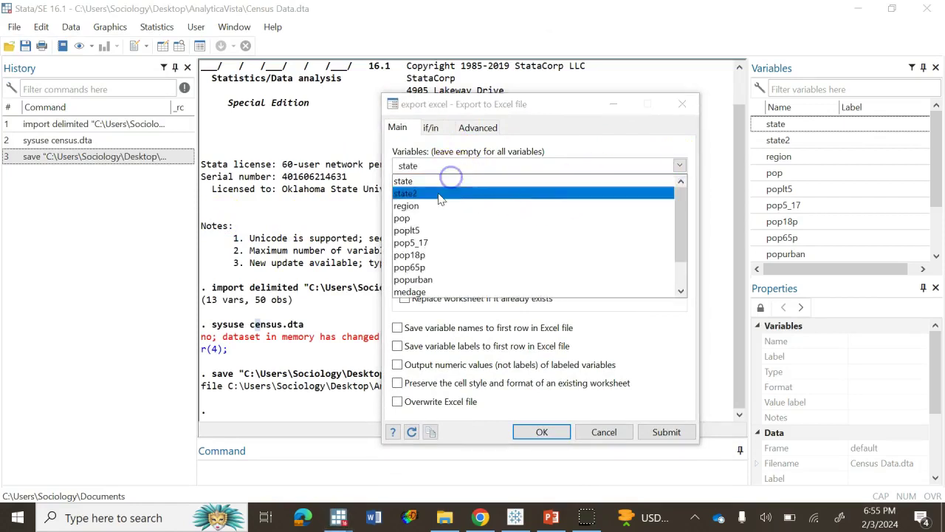
click(439, 193)
click(422, 206)
click(413, 219)
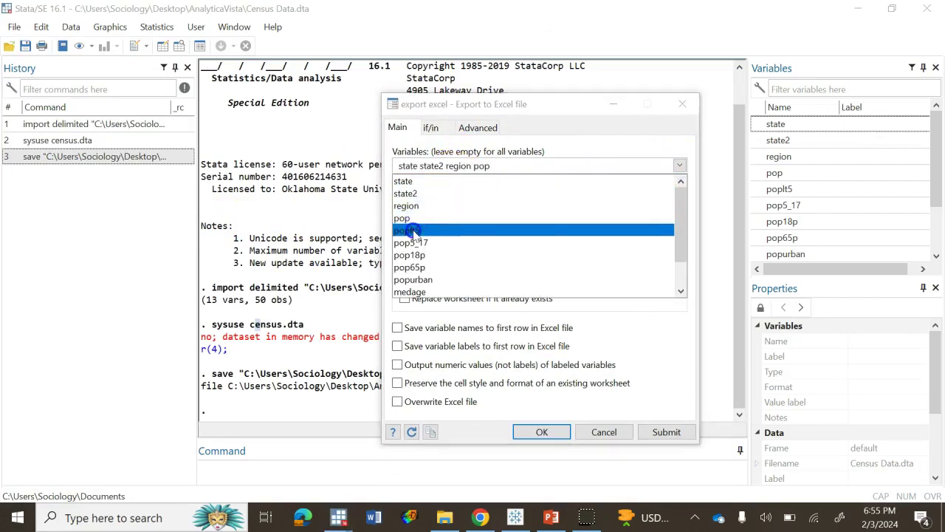
click(411, 231)
click(412, 243)
click(409, 256)
click(407, 268)
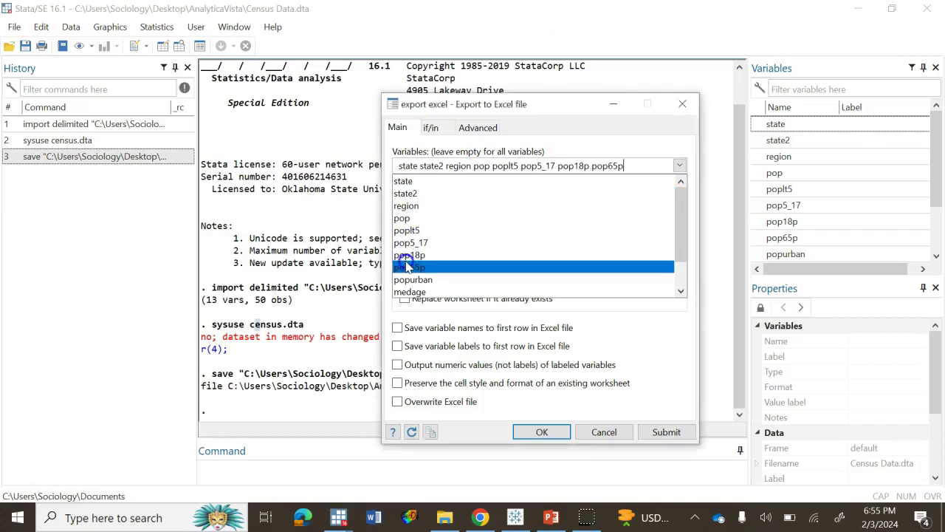
click(410, 279)
click(408, 288)
scroll(408, 284, down, 1)
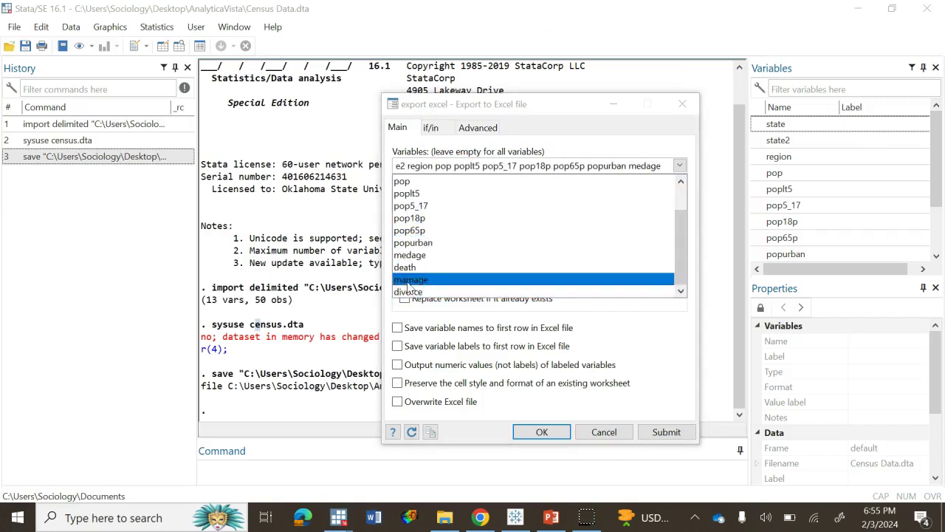
click(407, 268)
click(411, 279)
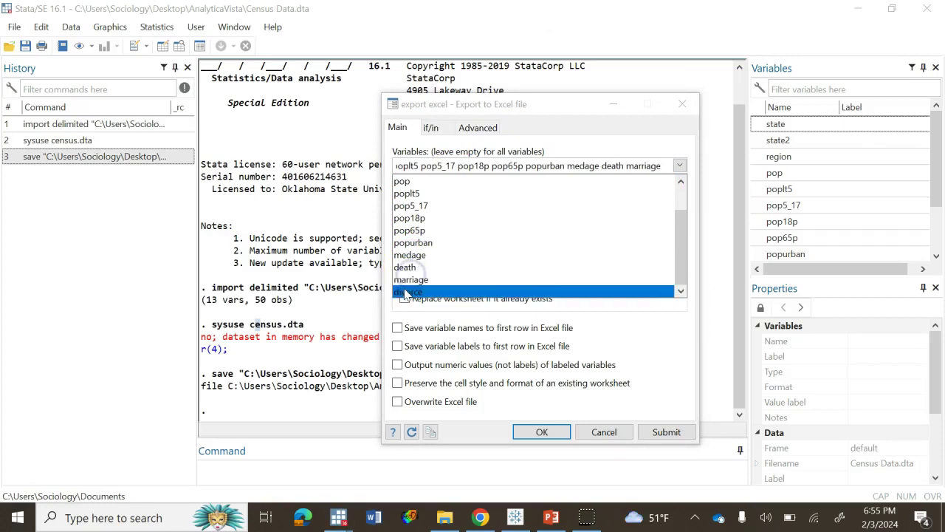
click(405, 291)
click(488, 137)
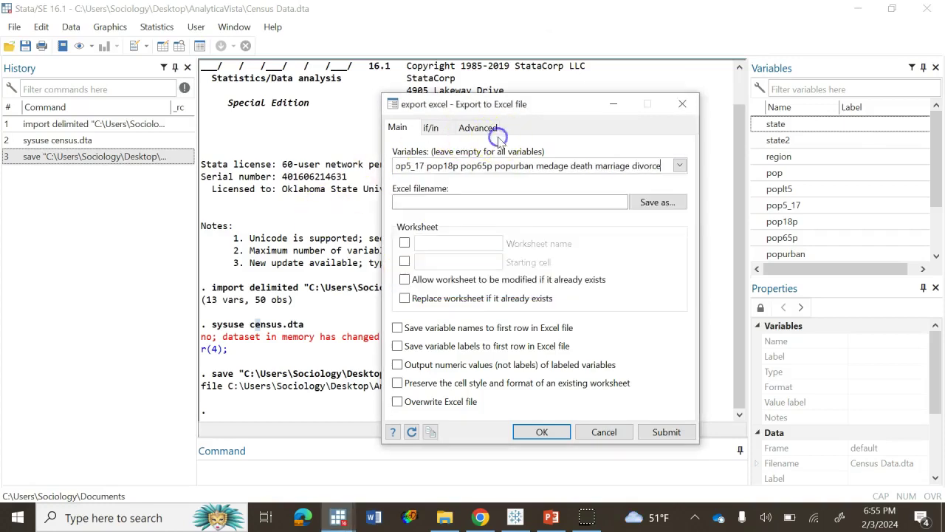
Target Census Data.xls in AnalyticaVista and save variable names to the first row
click(648, 204)
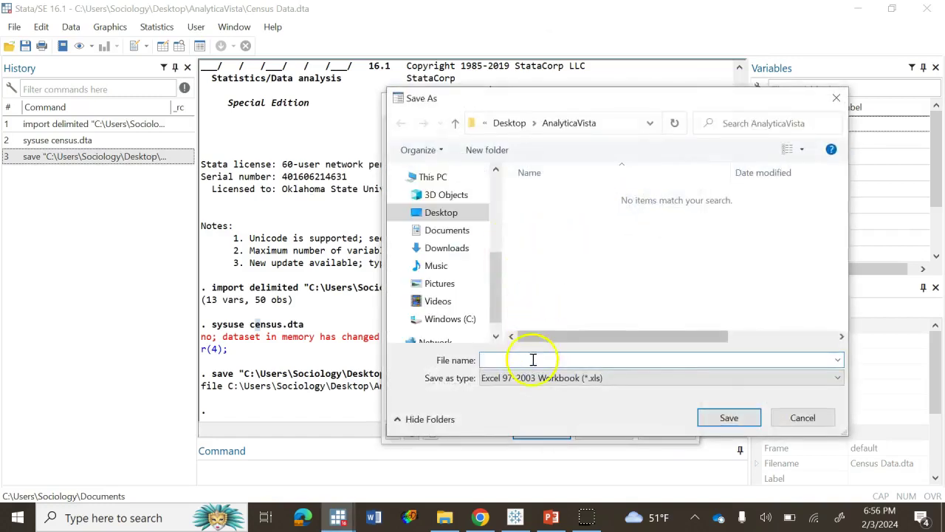
text(Census Data)
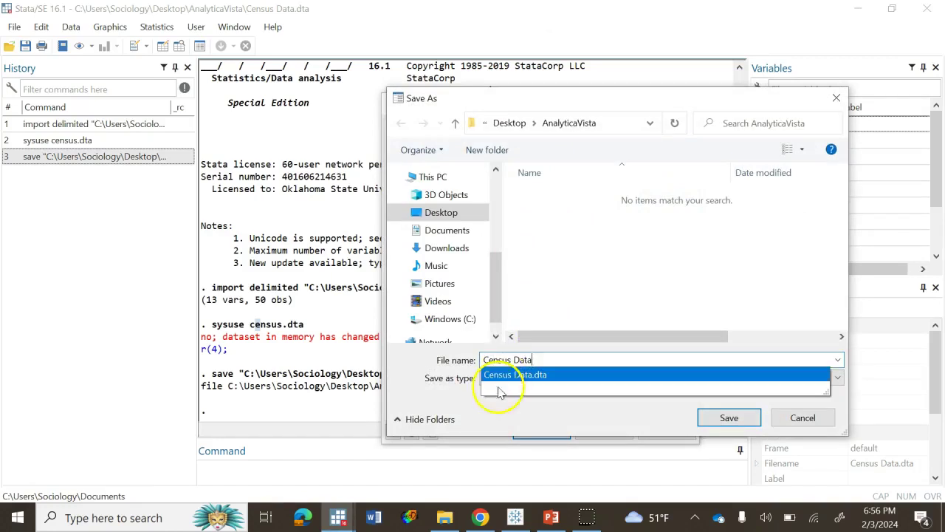
click(485, 401)
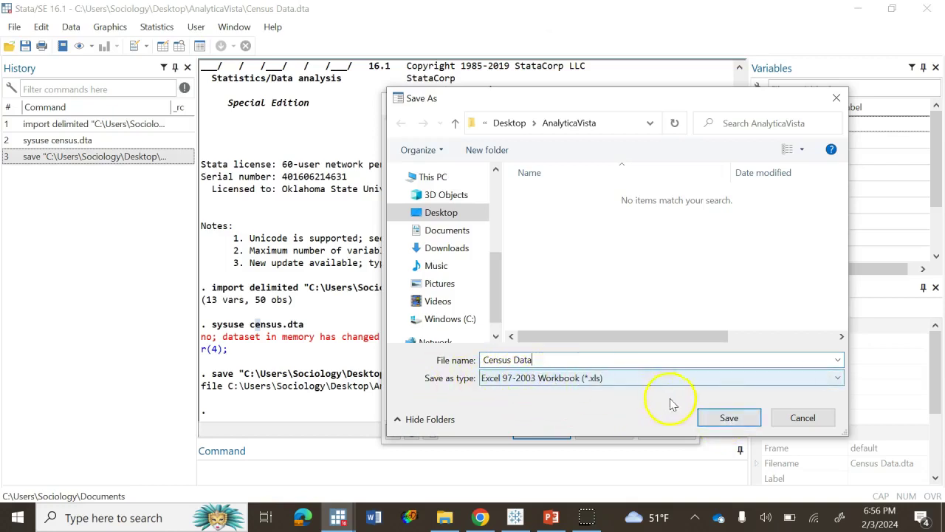
click(726, 418)
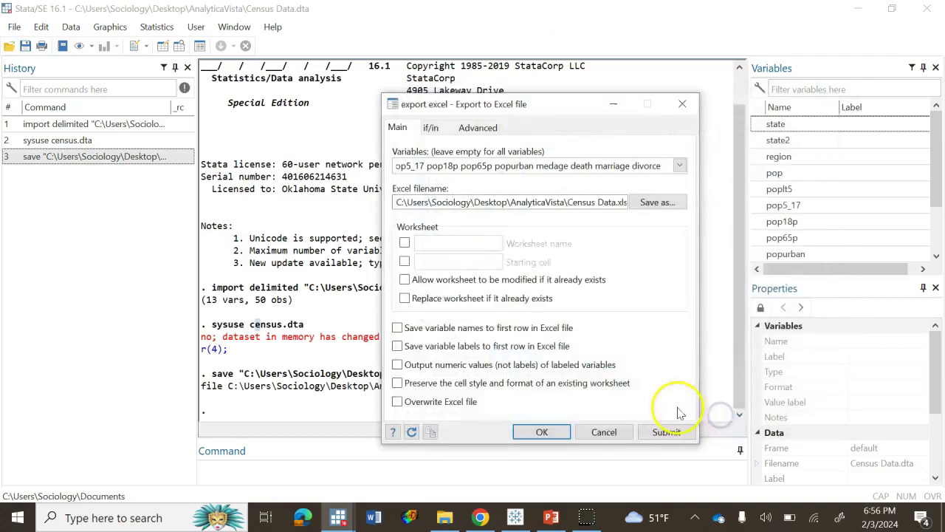
click(397, 328)
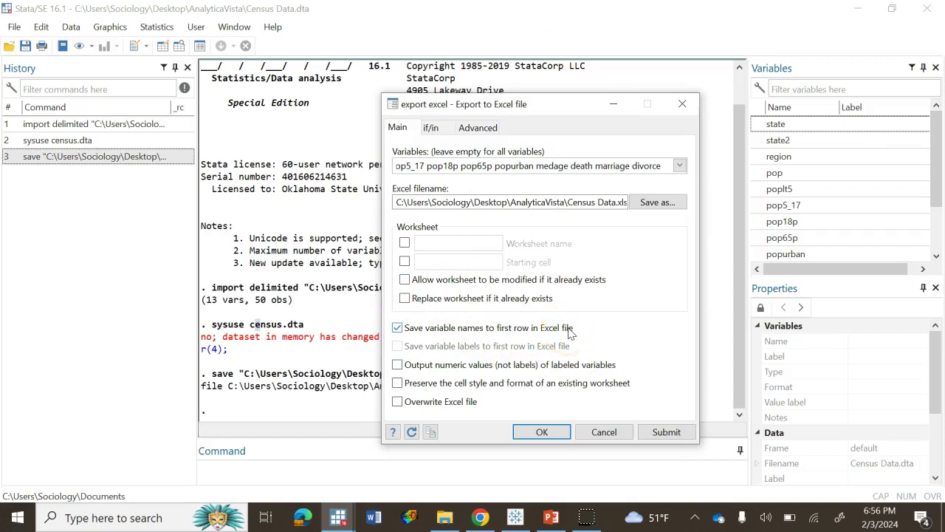
Run the Excel export and inspect the 17 KB Census Data.xls properties in File Explorer
click(542, 432)
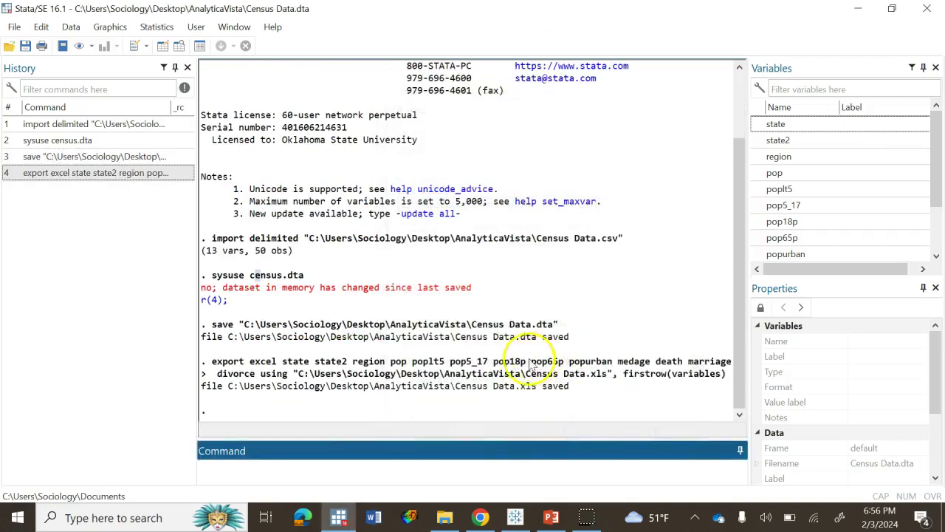
click(443, 516)
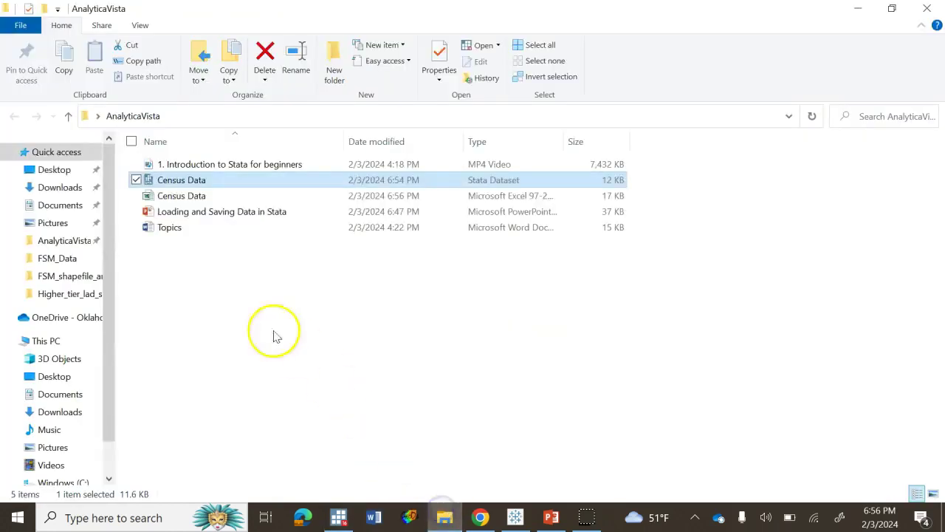
click(166, 198)
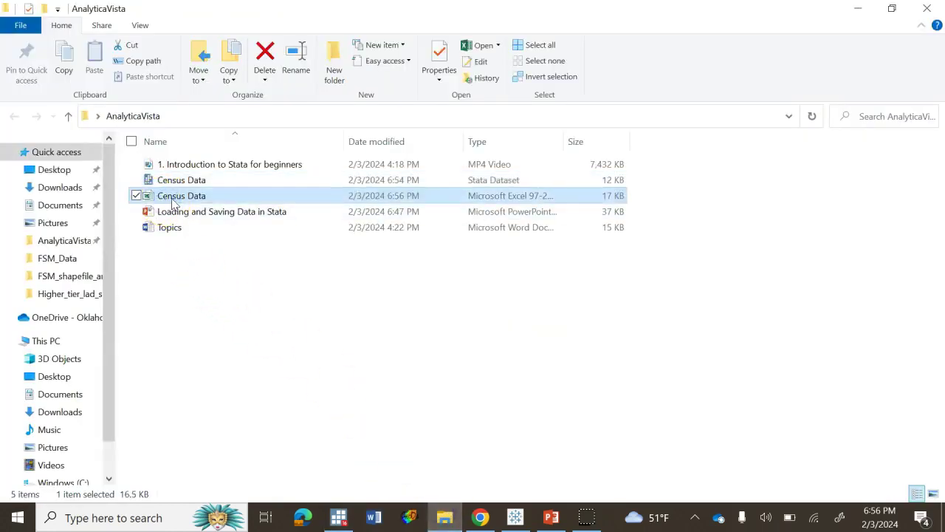
right_click(179, 199)
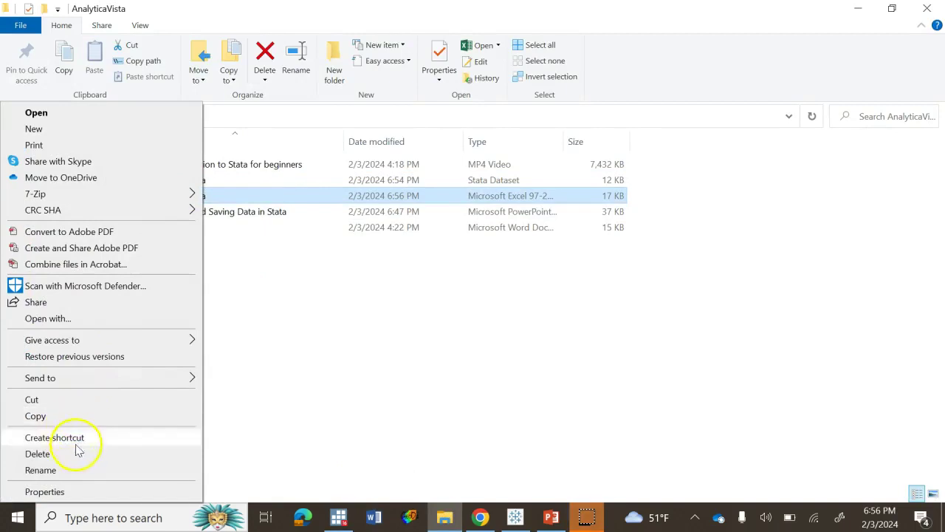
click(92, 490)
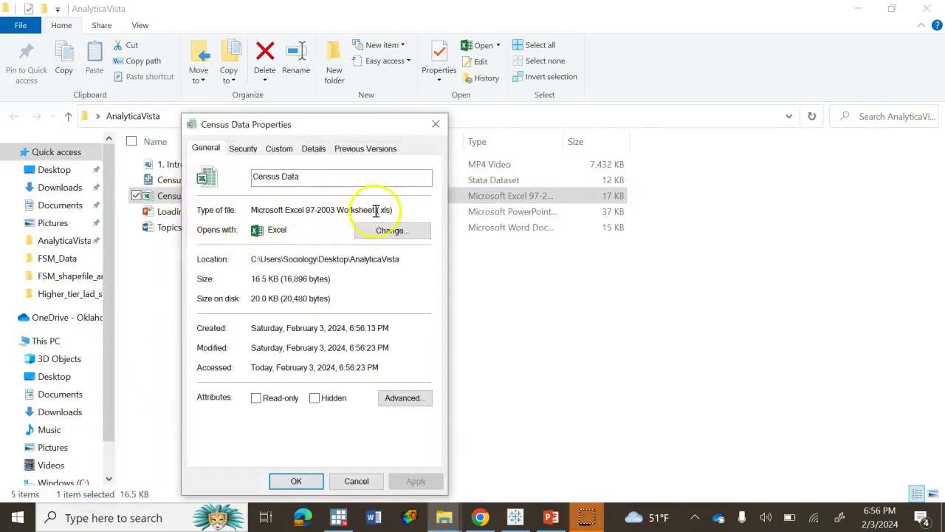
click(435, 124)
click(354, 290)
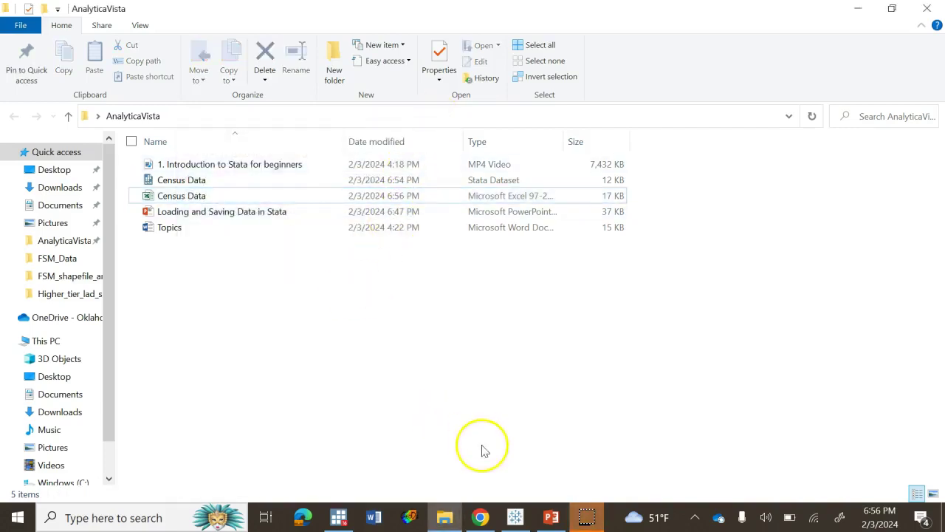
Return to Stata and show the File > Export submenu with the delimited text (*.csv) option
click(338, 513)
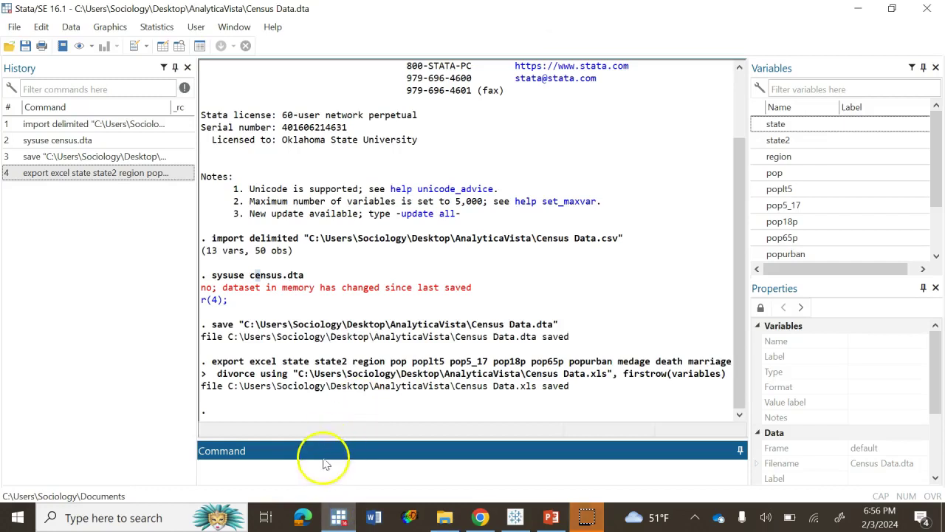
click(310, 468)
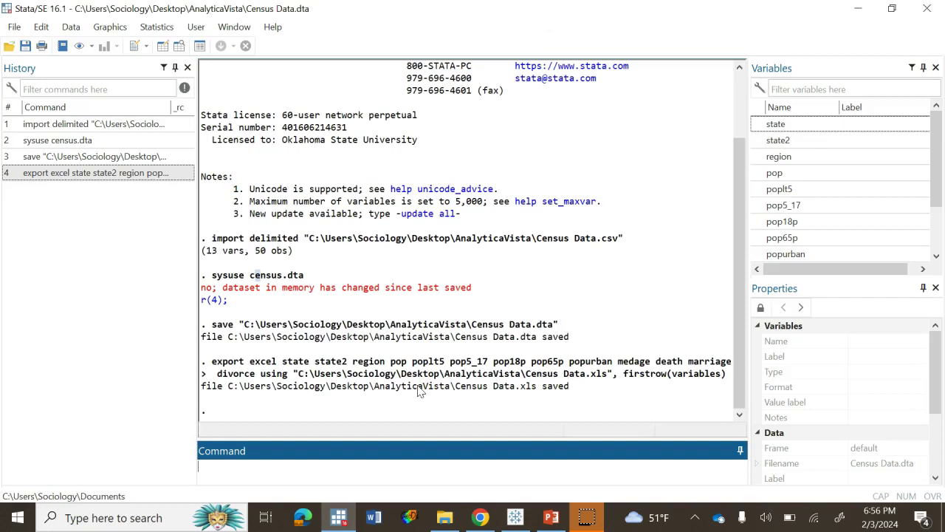
click(12, 28)
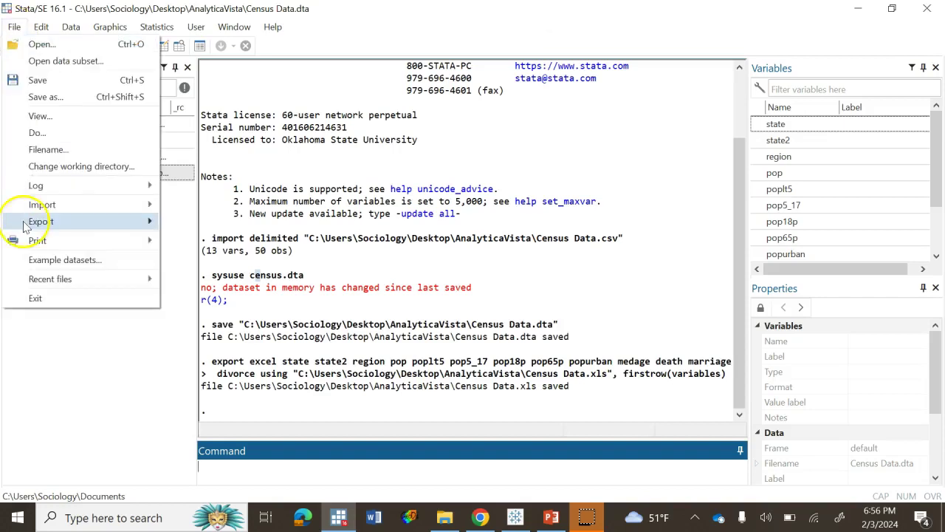
mouse_move(110, 222)
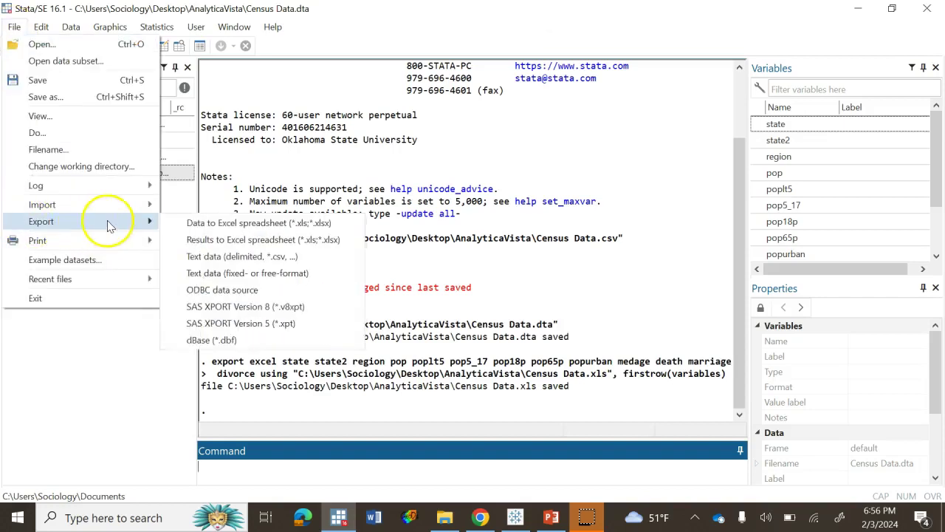
In the delimited-text export, select the census variables state2 through divorce
click(193, 257)
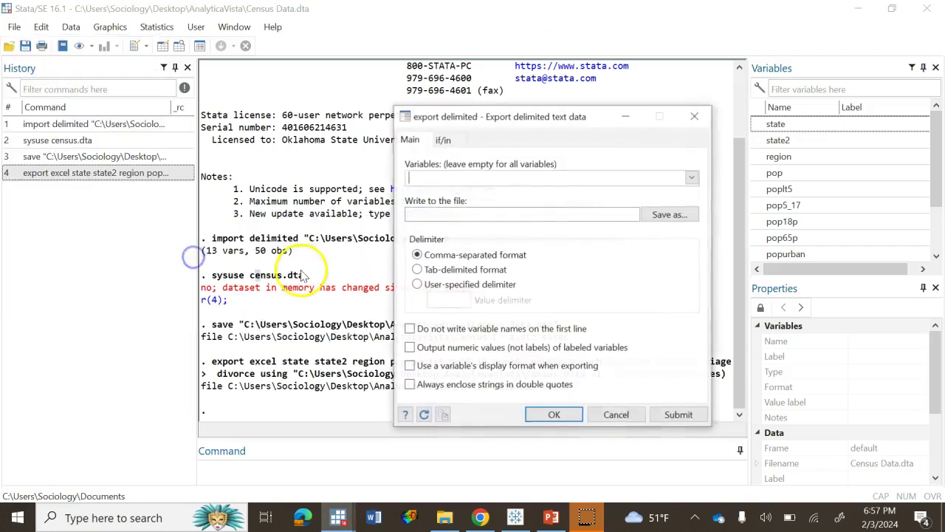
click(690, 180)
click(639, 205)
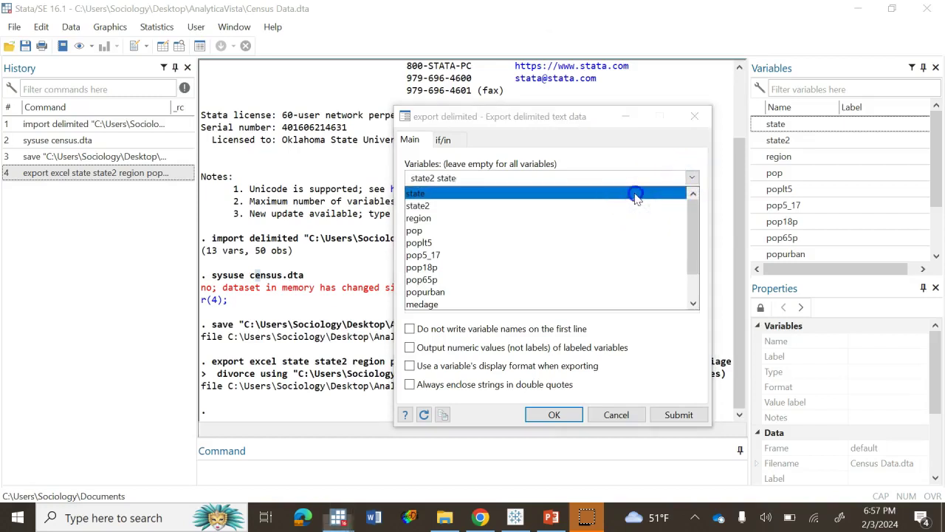
click(617, 218)
click(591, 230)
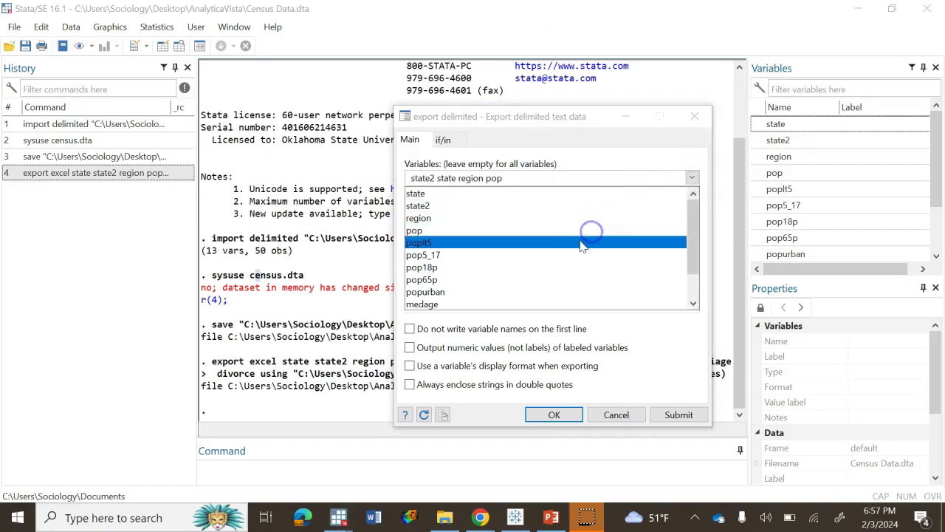
click(577, 243)
click(555, 255)
click(545, 267)
click(540, 279)
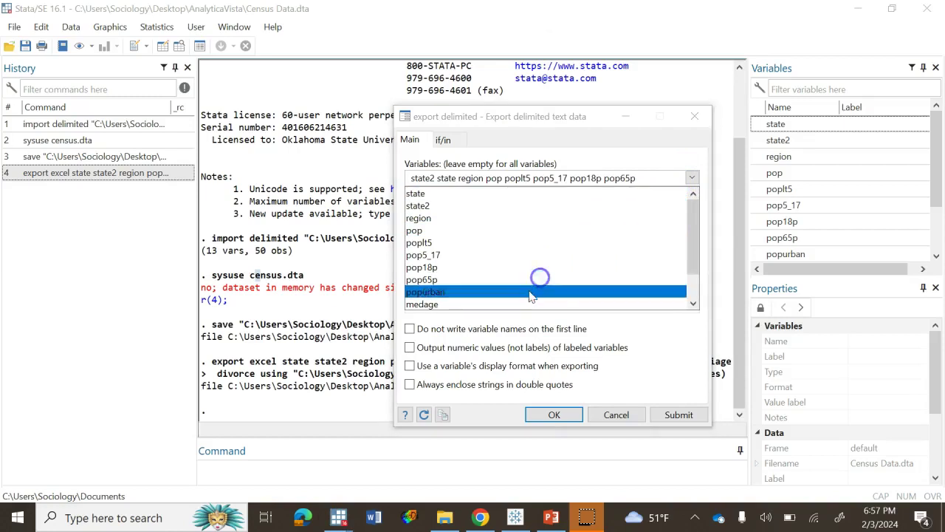
click(529, 292)
click(527, 303)
scroll(517, 295, down, 1)
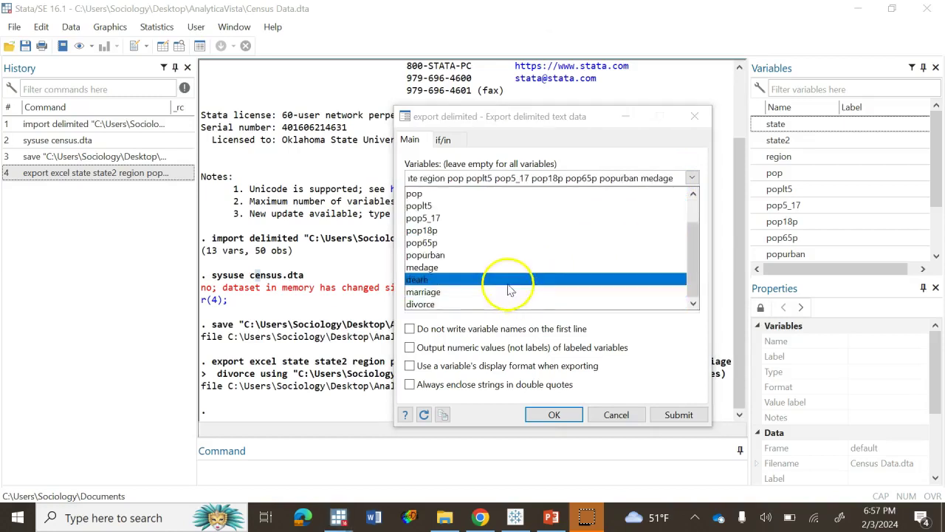
click(507, 285)
click(498, 294)
click(488, 304)
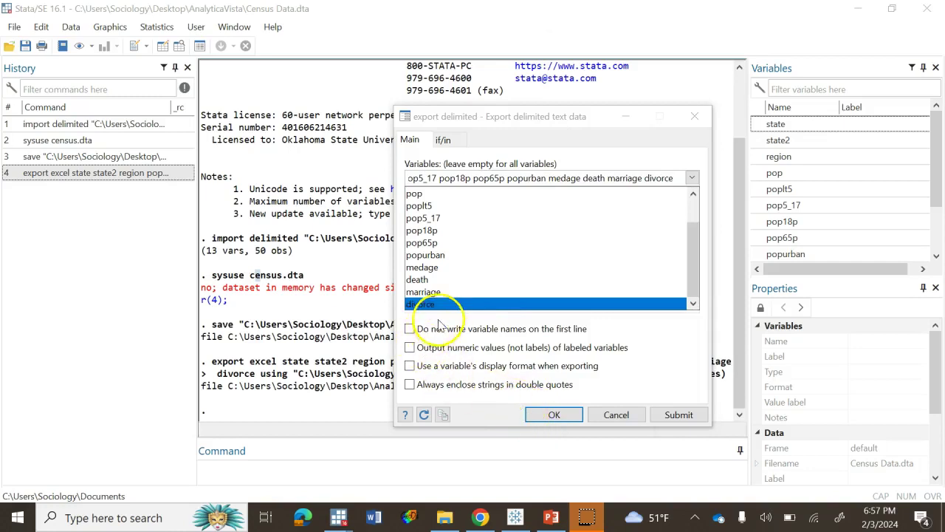
click(439, 325)
Export the census variables as Census Data.csv into AnalyticaVista and view the folder in File Explorer
click(657, 215)
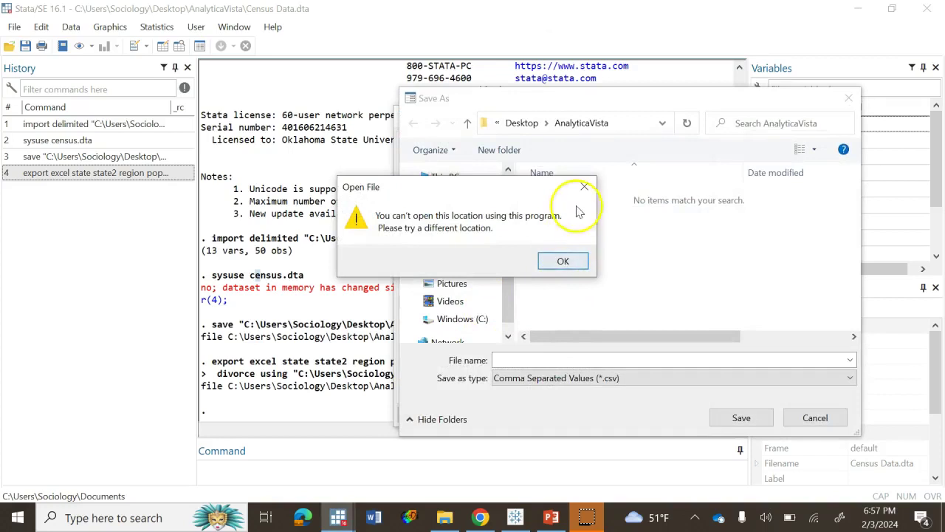
click(584, 186)
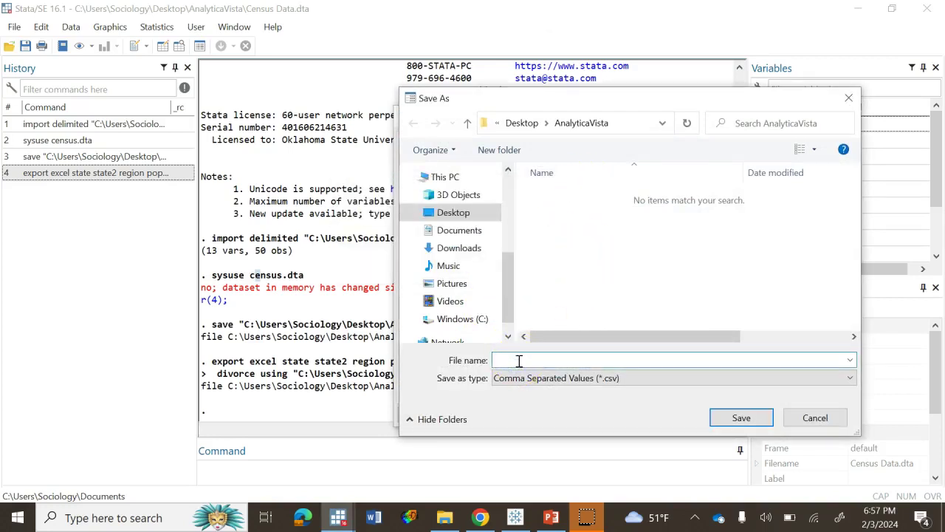
text(Census Data)
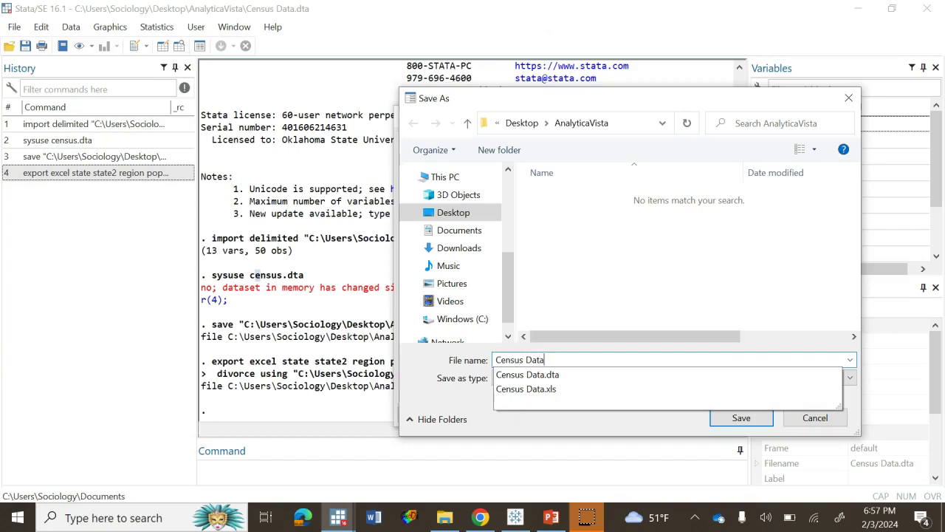
click(423, 377)
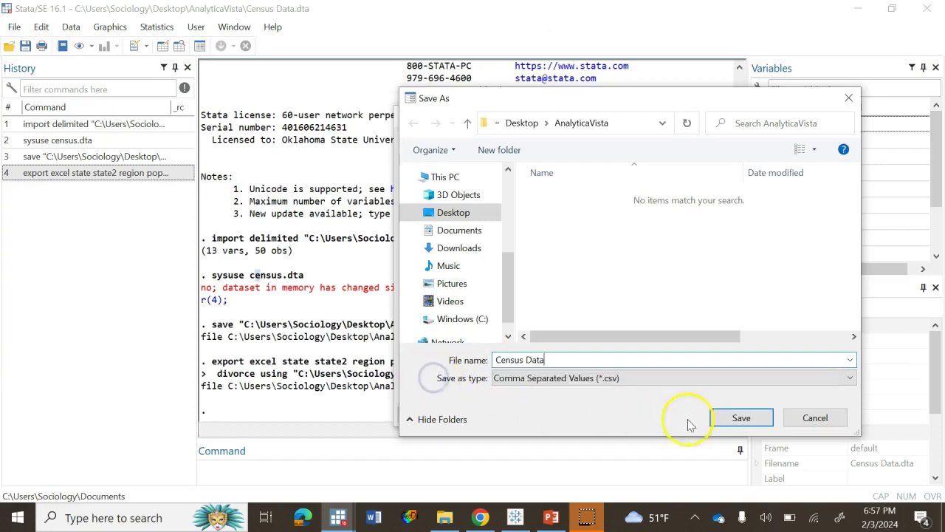
click(737, 419)
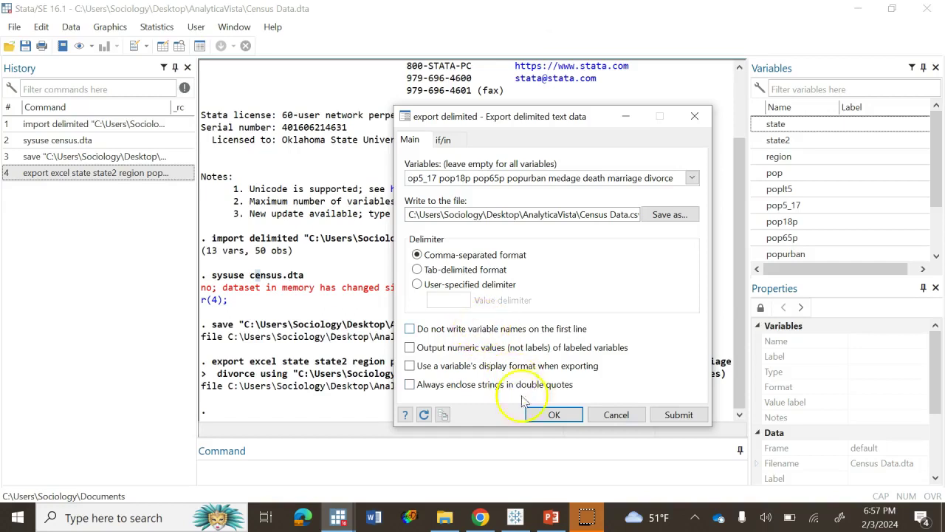
click(553, 414)
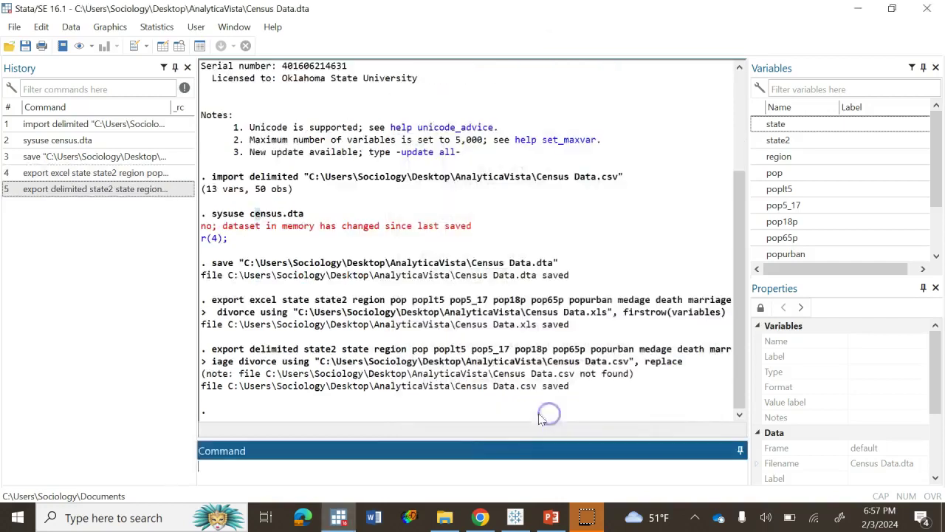
click(444, 517)
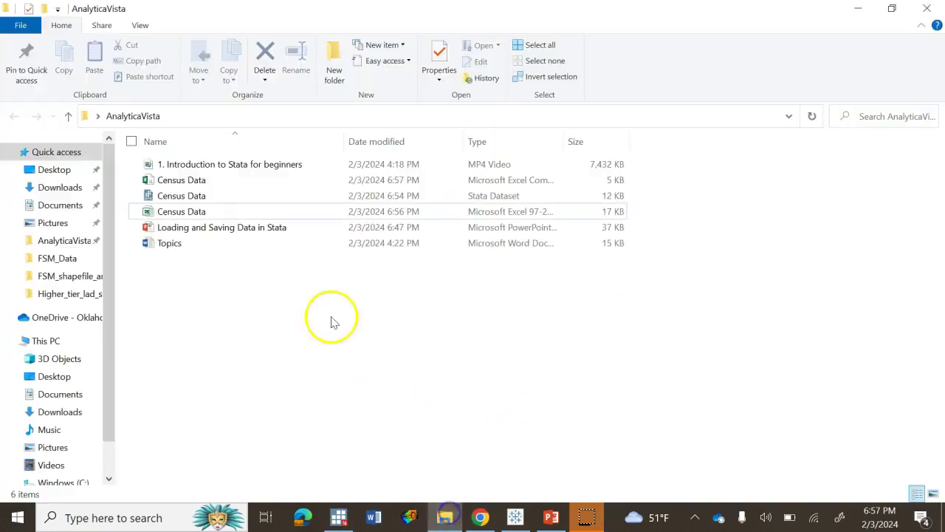
click(182, 181)
right_click(184, 185)
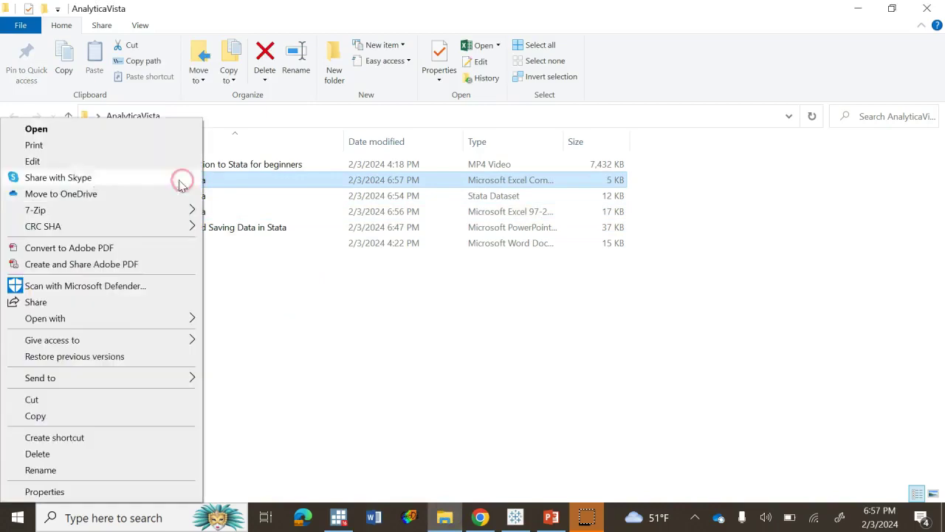
click(62, 493)
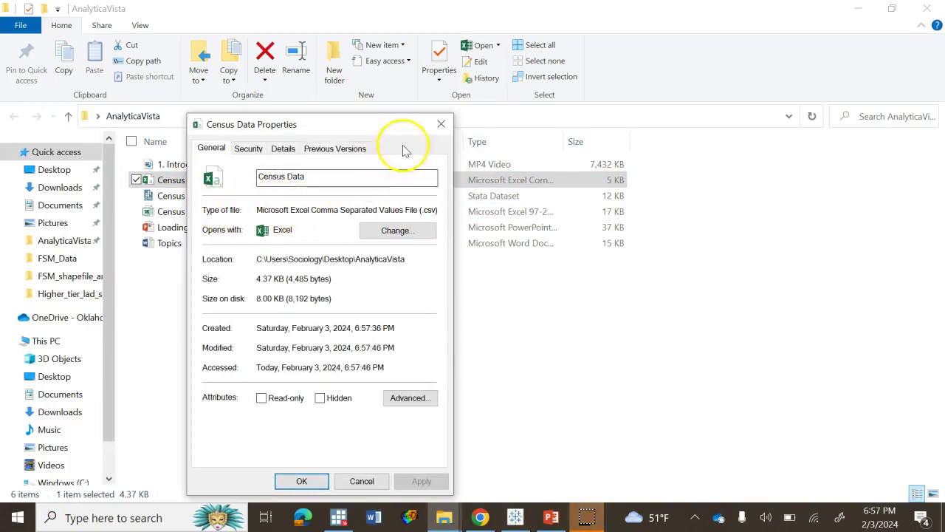
click(441, 124)
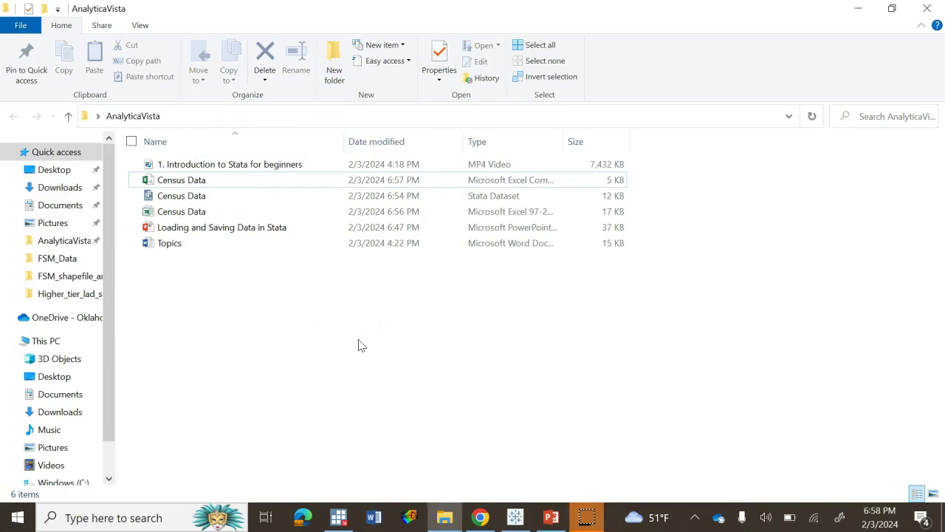
Close the current Stata session and reload Census Data.dta from AnalyticaVista via File > Open
click(338, 517)
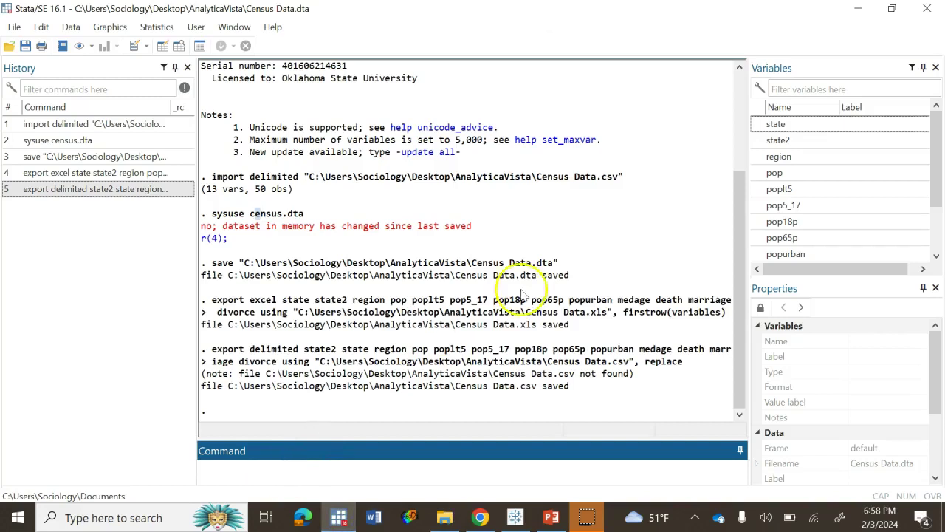
click(927, 9)
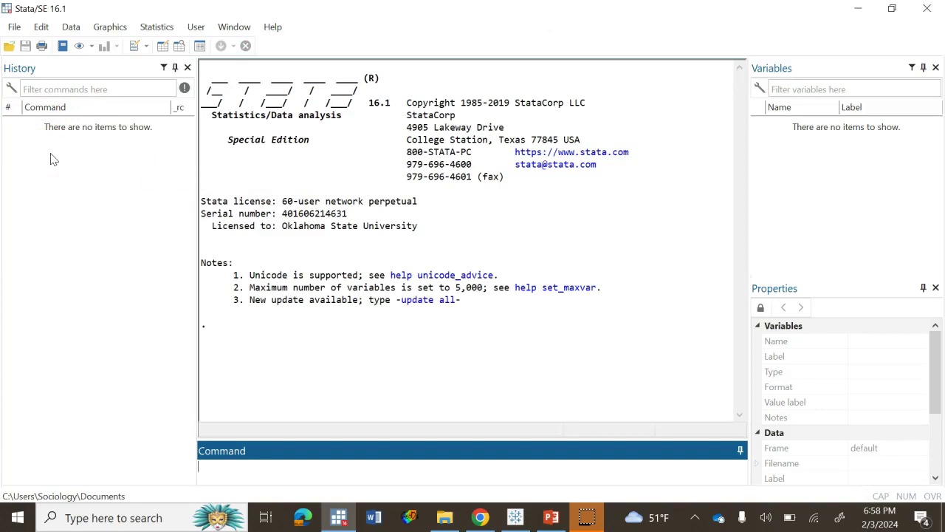
click(15, 27)
click(29, 44)
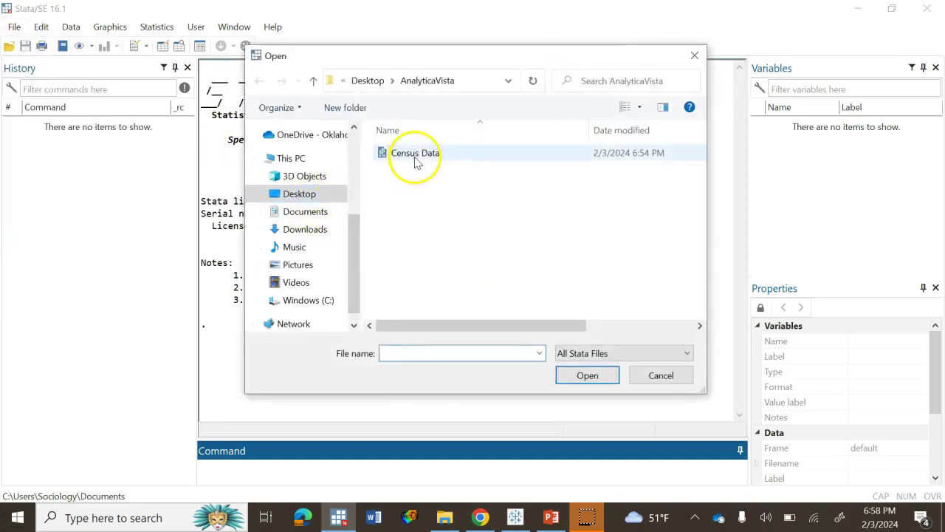
click(407, 162)
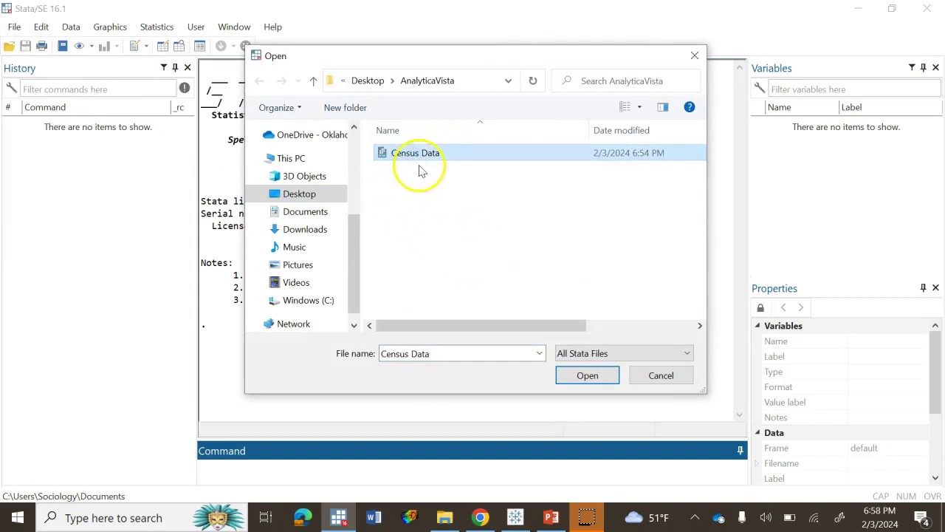
click(576, 376)
click(294, 465)
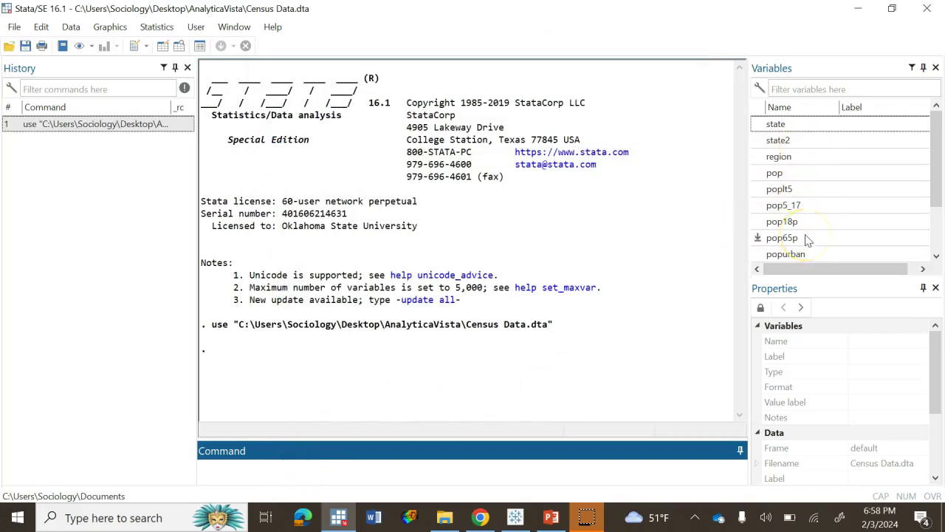
click(321, 476)
Look over the File and Statistics menus without choosing anything
click(11, 28)
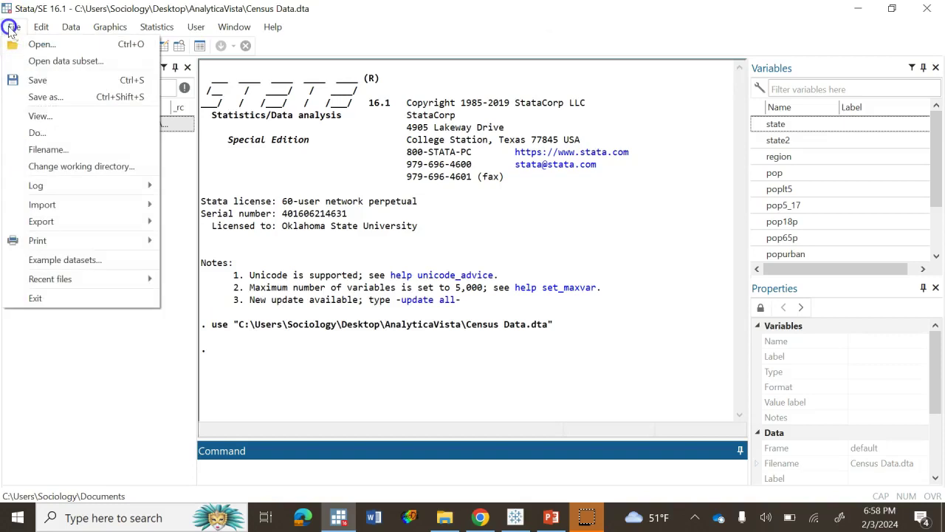
click(157, 26)
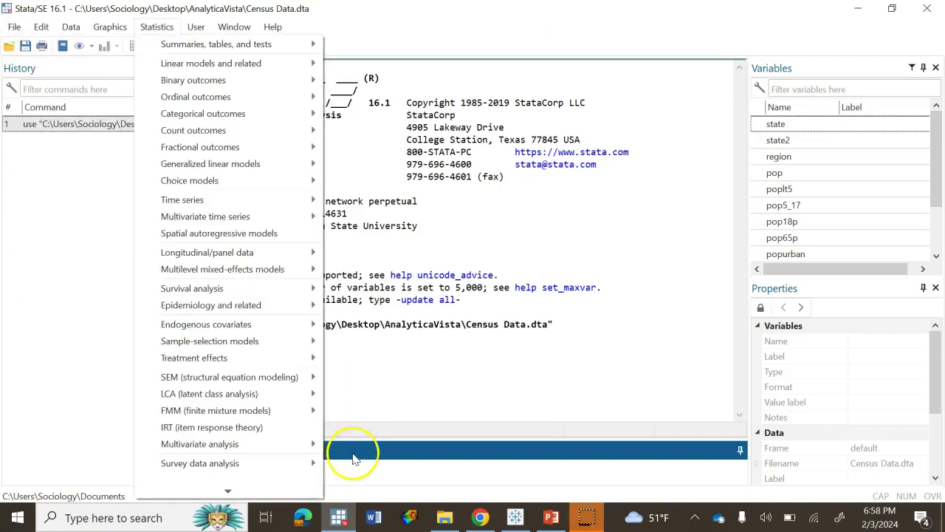
click(354, 479)
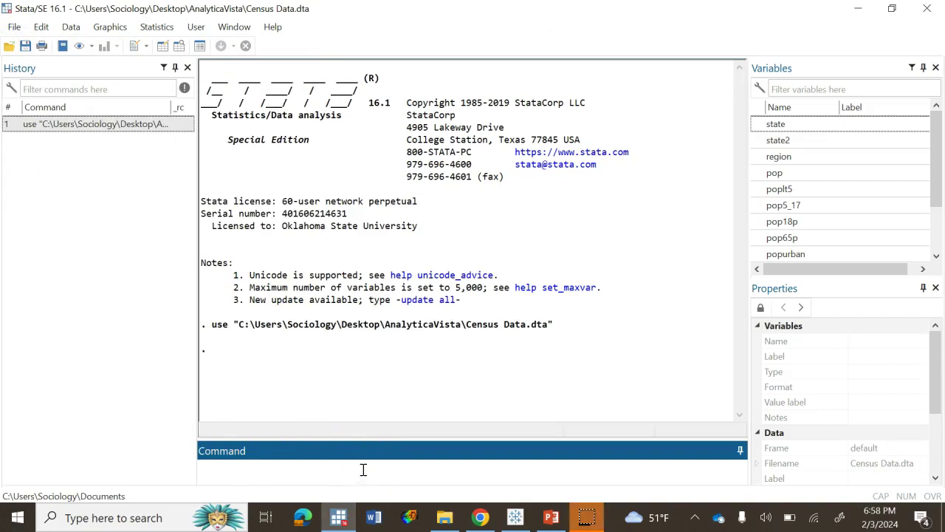
Check the File > Import formats, then close and relaunch Stata for an empty session
click(14, 27)
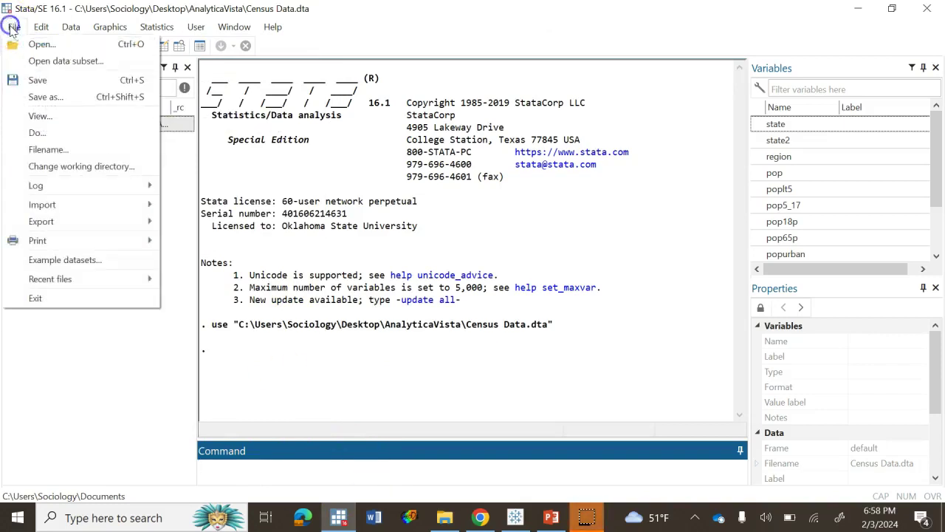
mouse_move(49, 211)
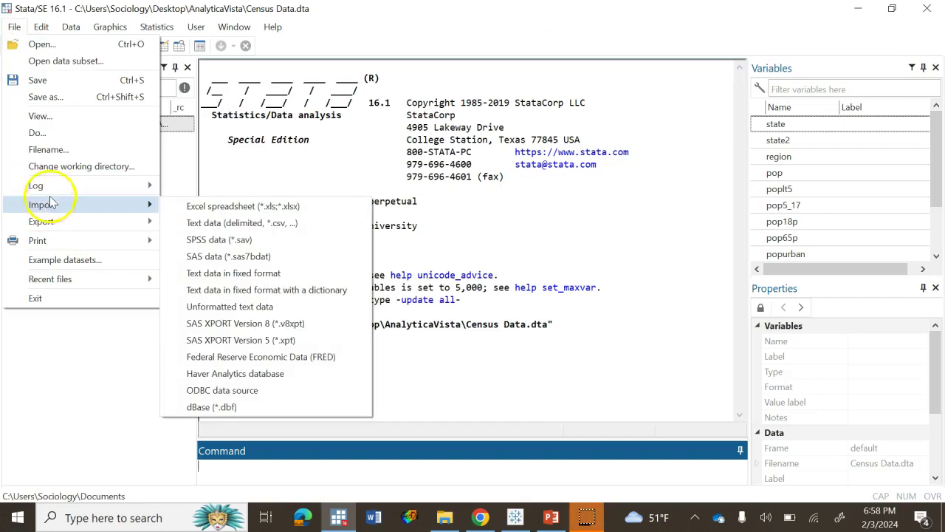
click(506, 473)
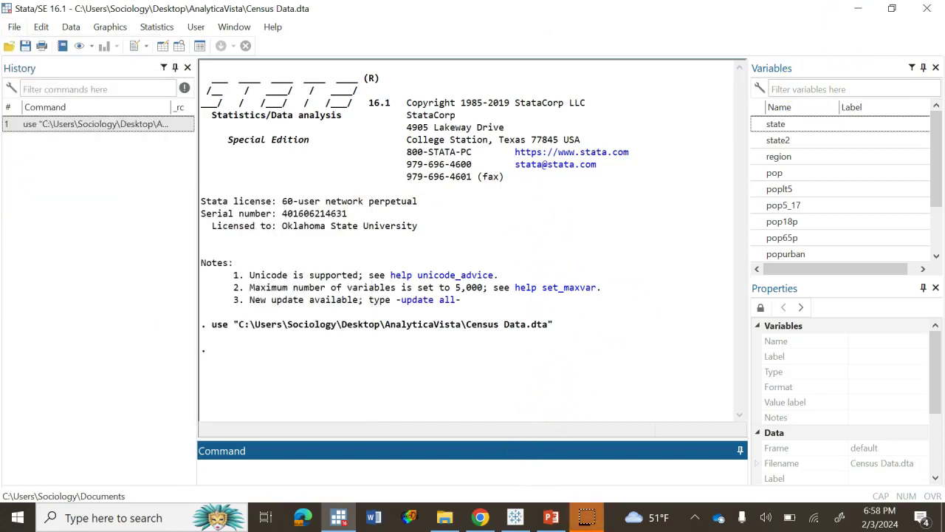
click(928, 9)
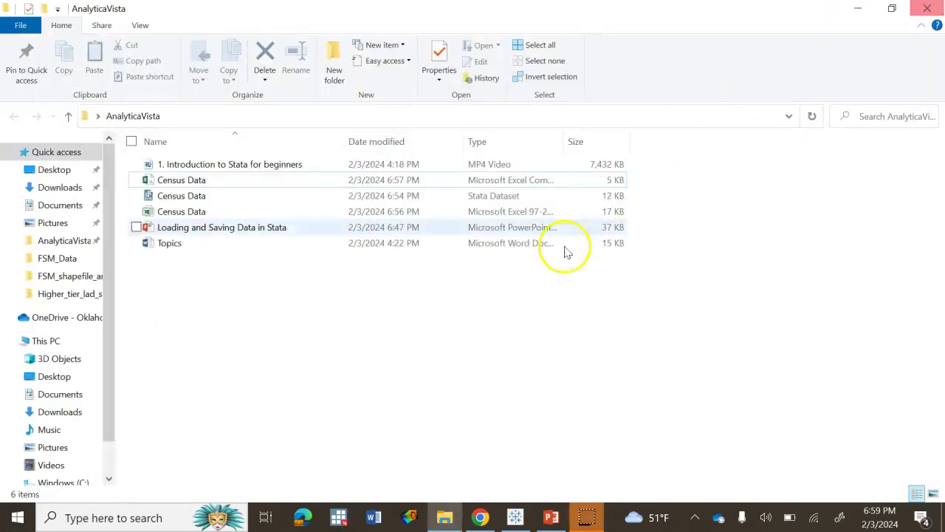
click(338, 517)
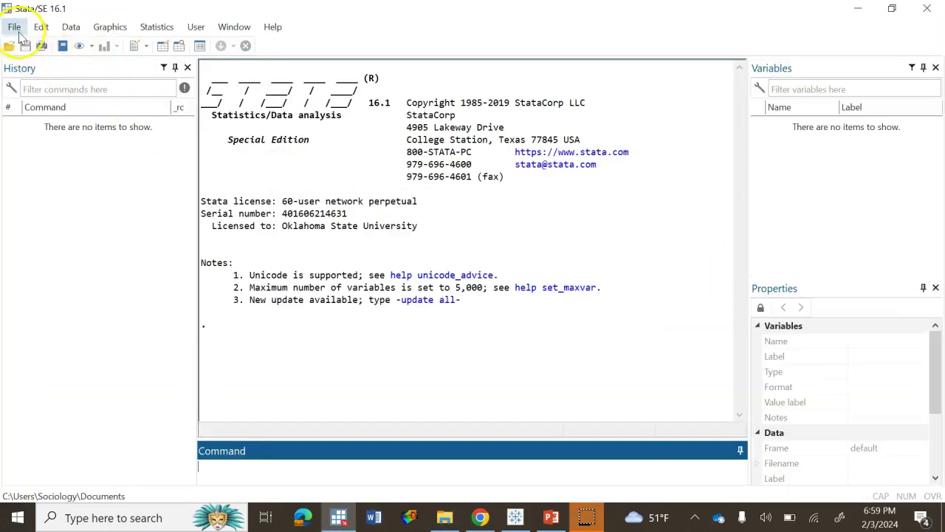
Import Census Data.xls as an Excel spreadsheet, using the first row as variable names
click(15, 27)
mouse_move(95, 205)
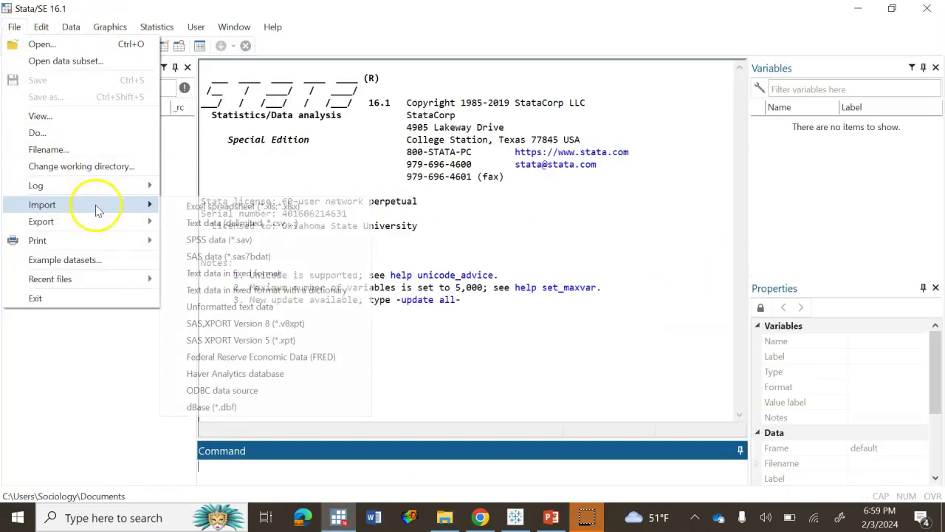
click(193, 208)
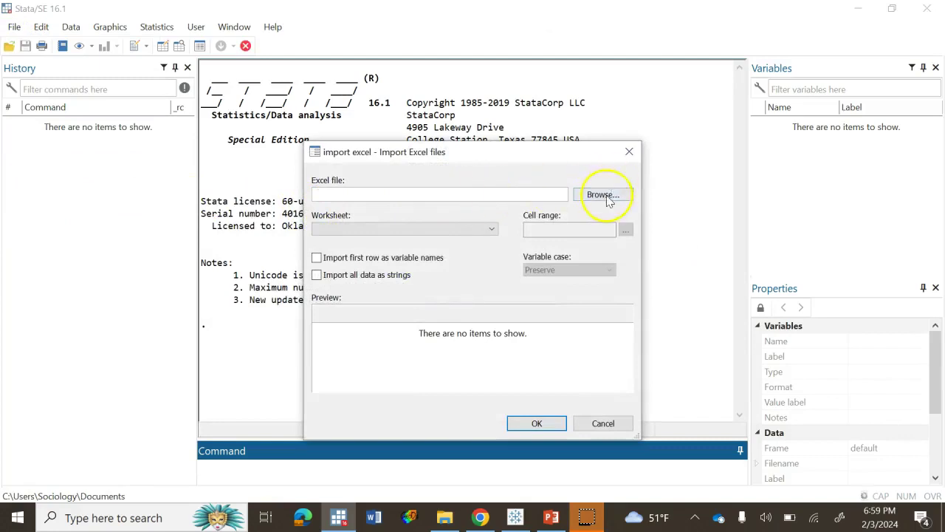
click(605, 196)
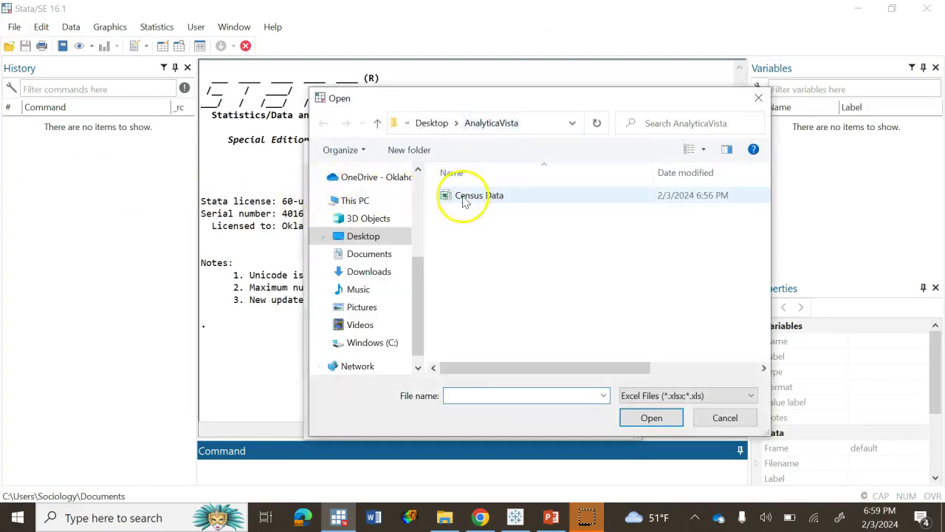
click(464, 196)
click(651, 417)
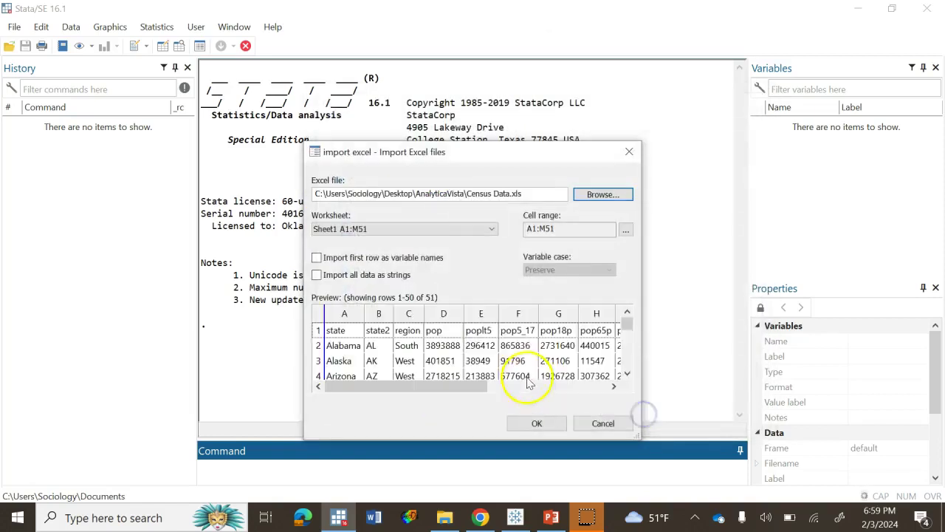
click(316, 256)
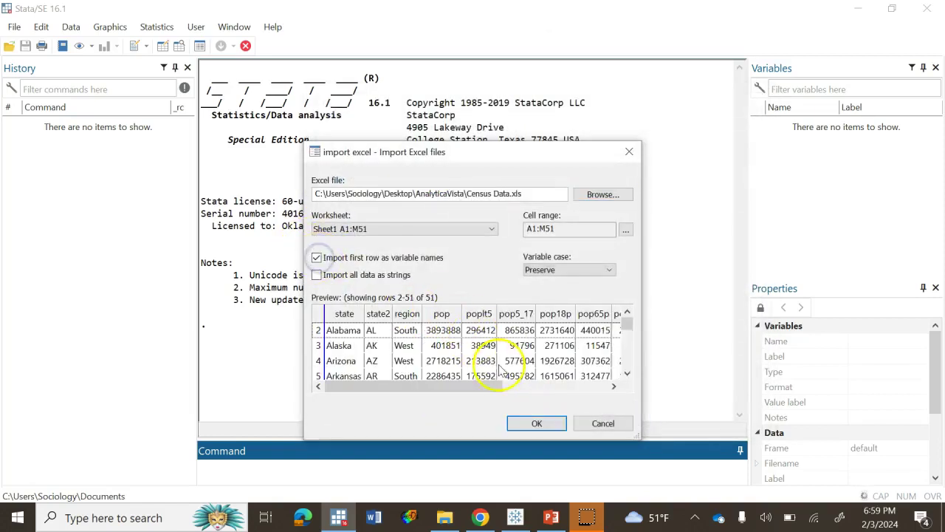
click(534, 422)
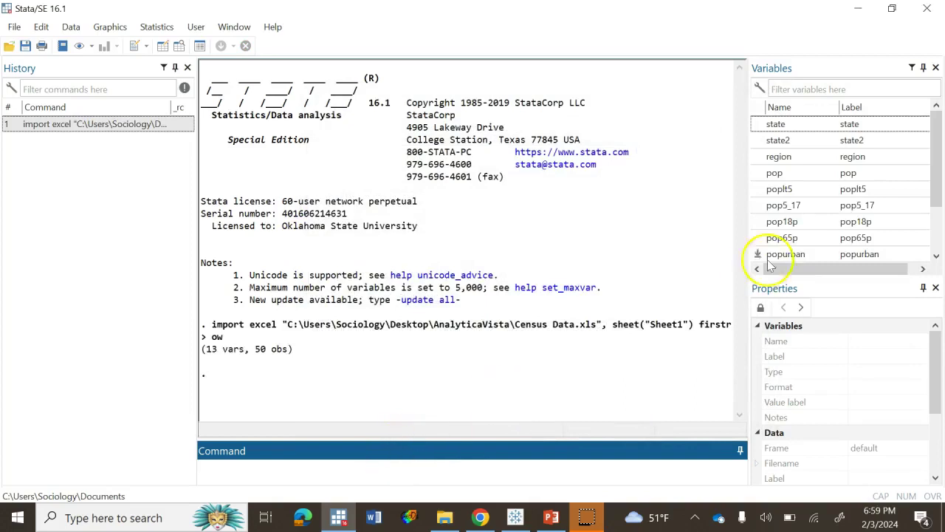
scroll(868, 188, down, 2)
scroll(869, 191, up, 2)
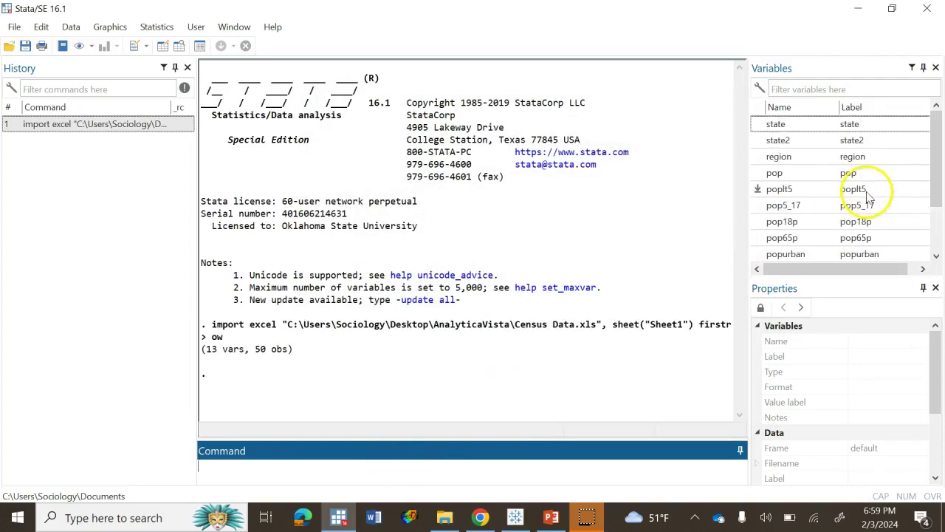
Import Census Data.csv as delimited text, replacing the Excel data in memory
click(14, 26)
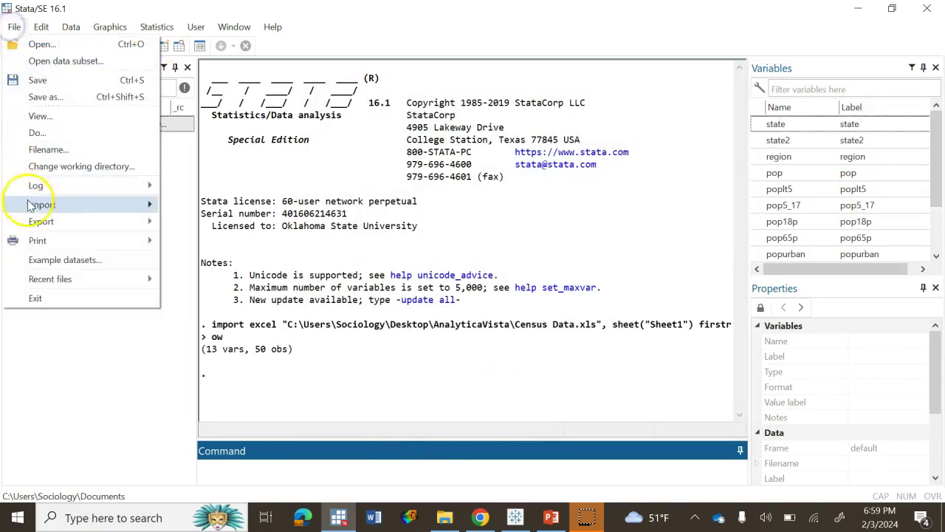
mouse_move(86, 221)
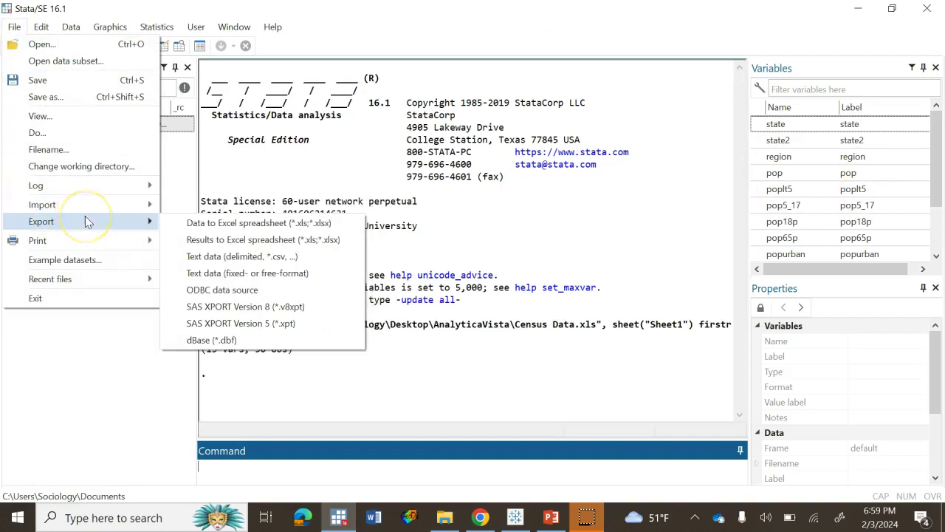
mouse_move(147, 204)
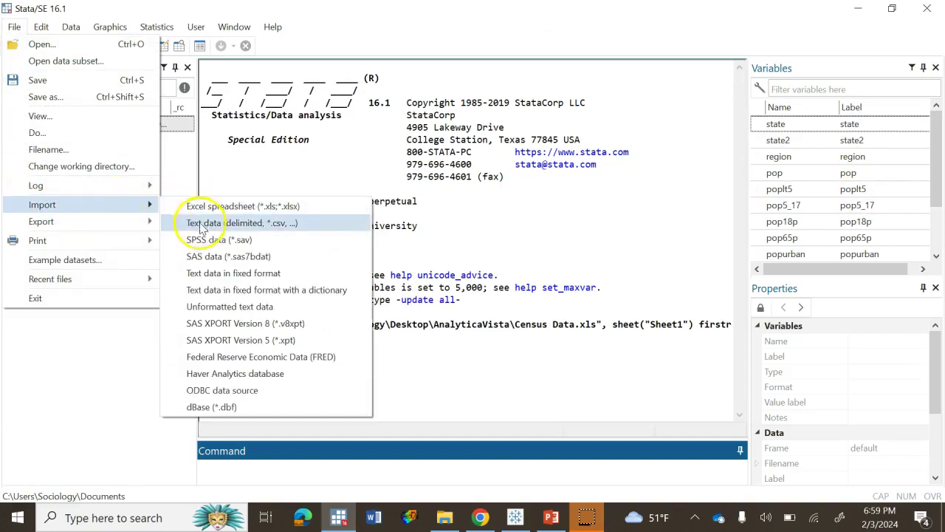
key(Escape)
key(Escape)
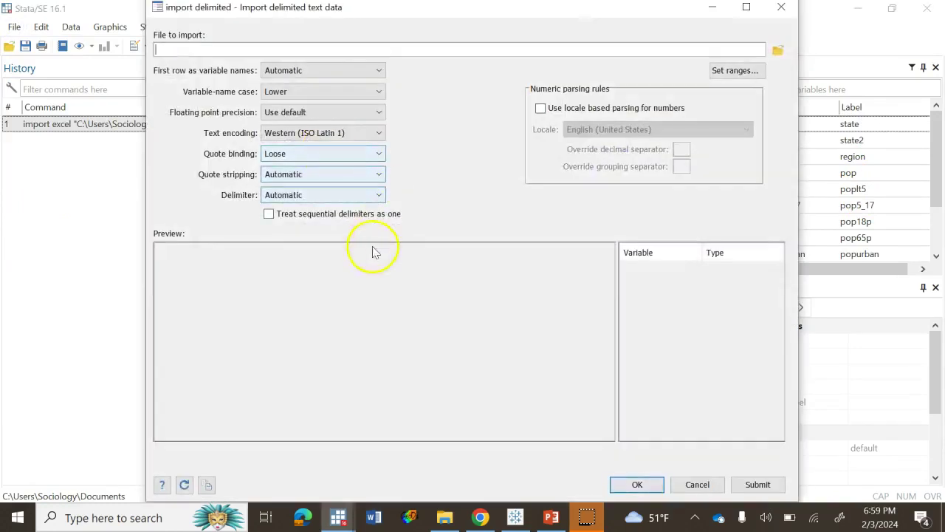
click(777, 52)
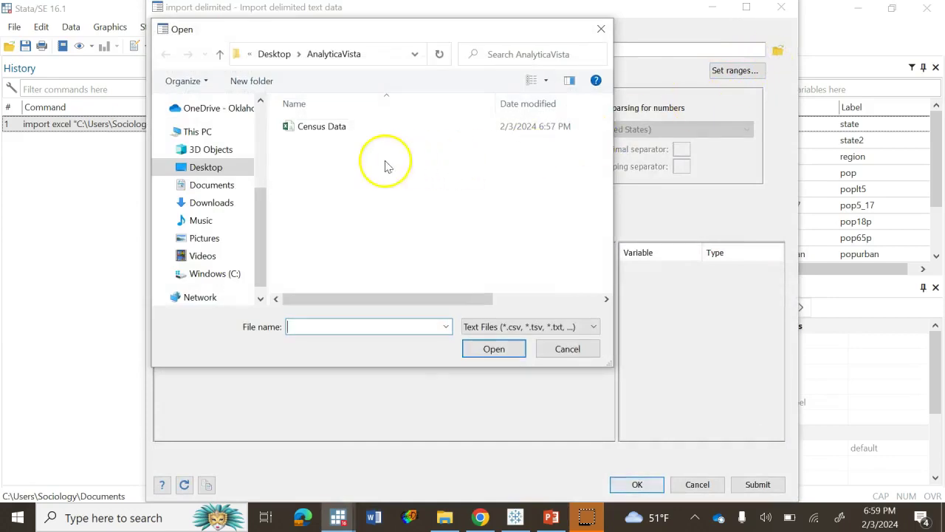
click(330, 130)
click(493, 348)
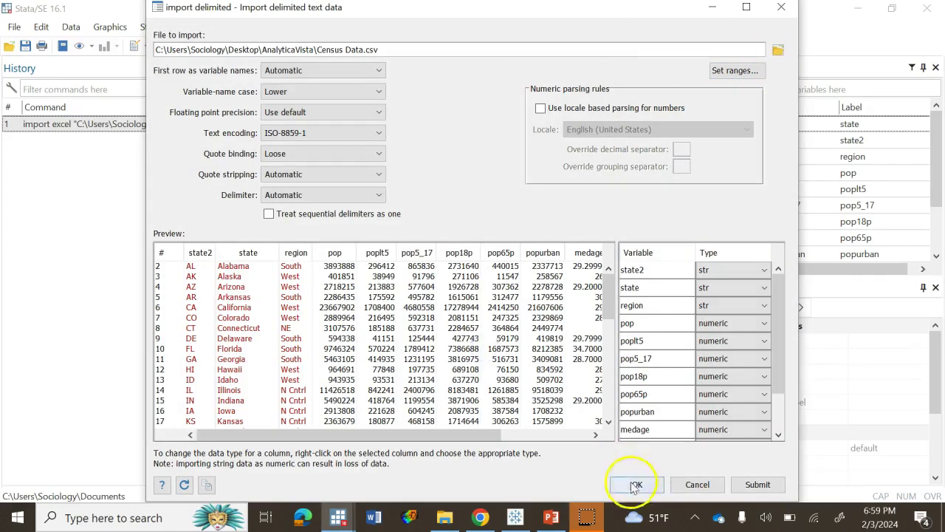
click(637, 484)
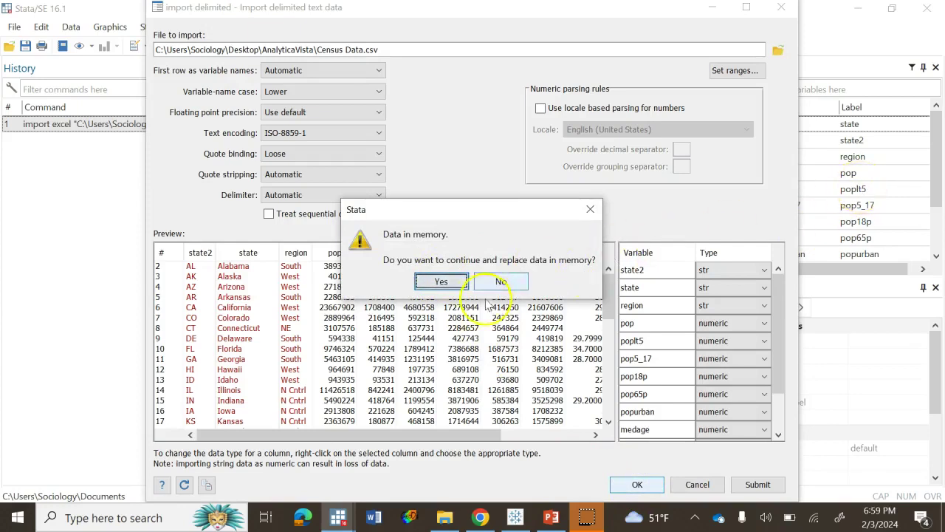
click(442, 281)
scroll(837, 172, down, 2)
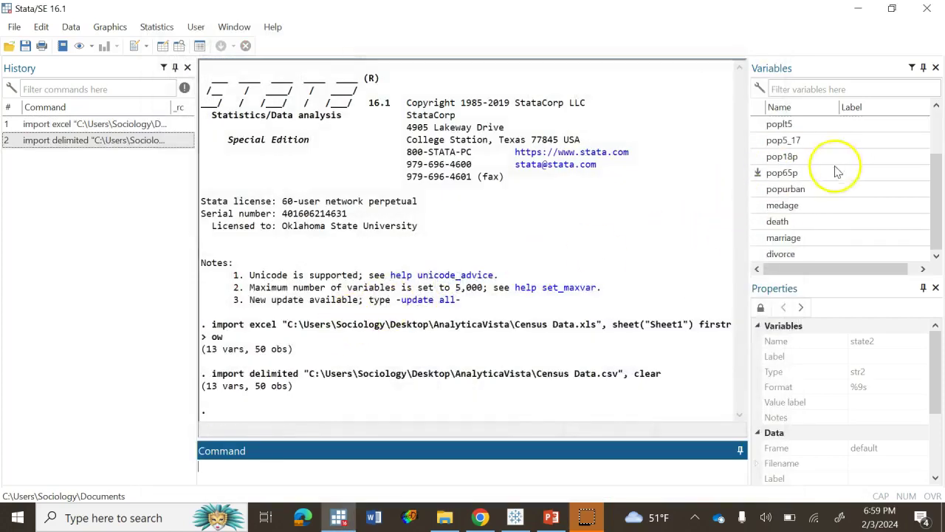
scroll(844, 217, up, 2)
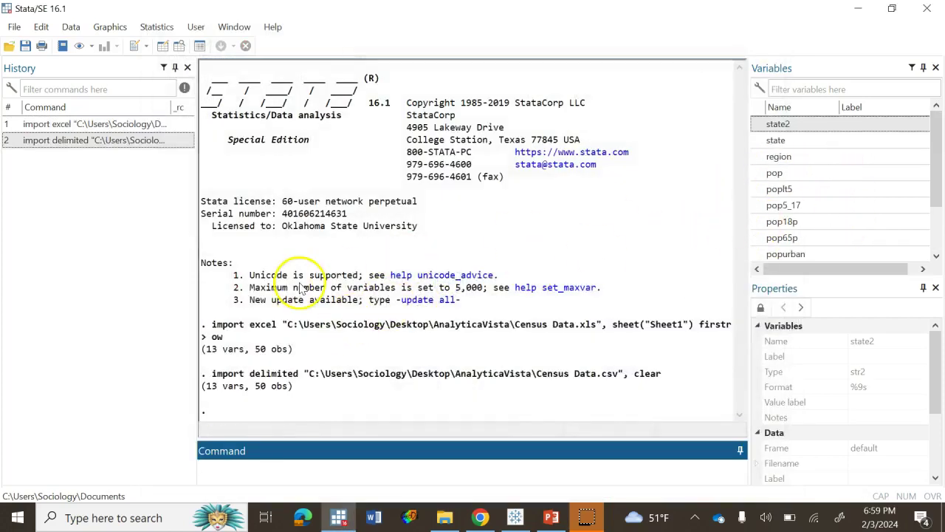